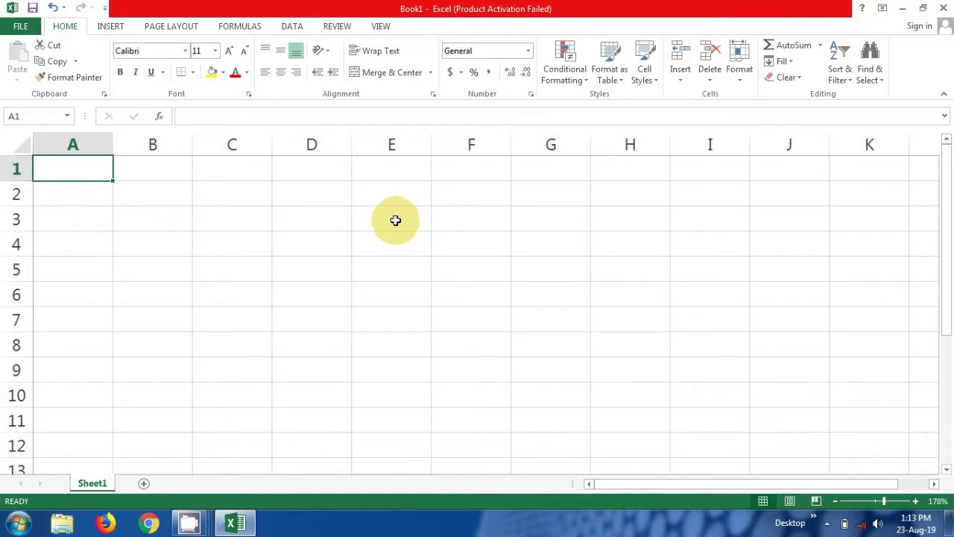
Enter "Study Lovers4u" in cell E3 and fit the width of column E to the text
left_click(395, 220)
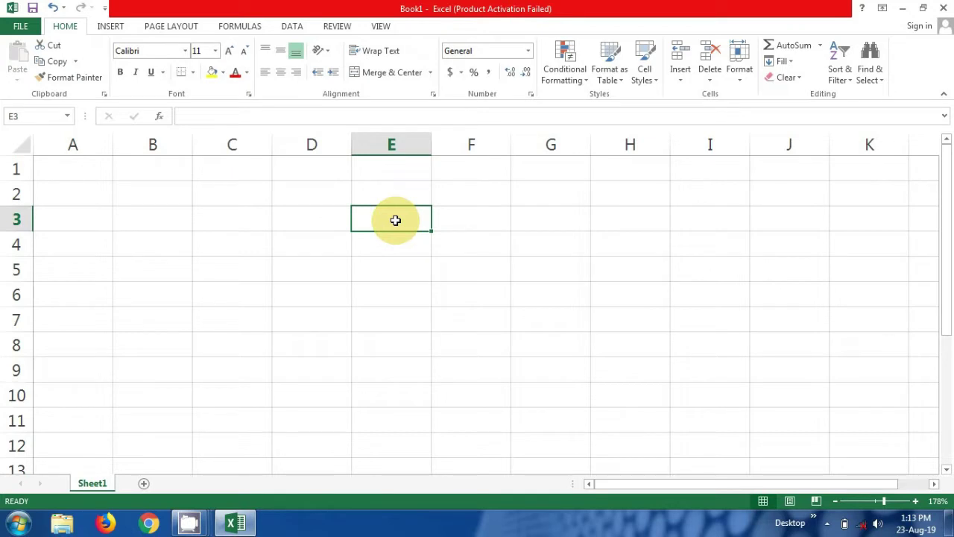
type("Stud")
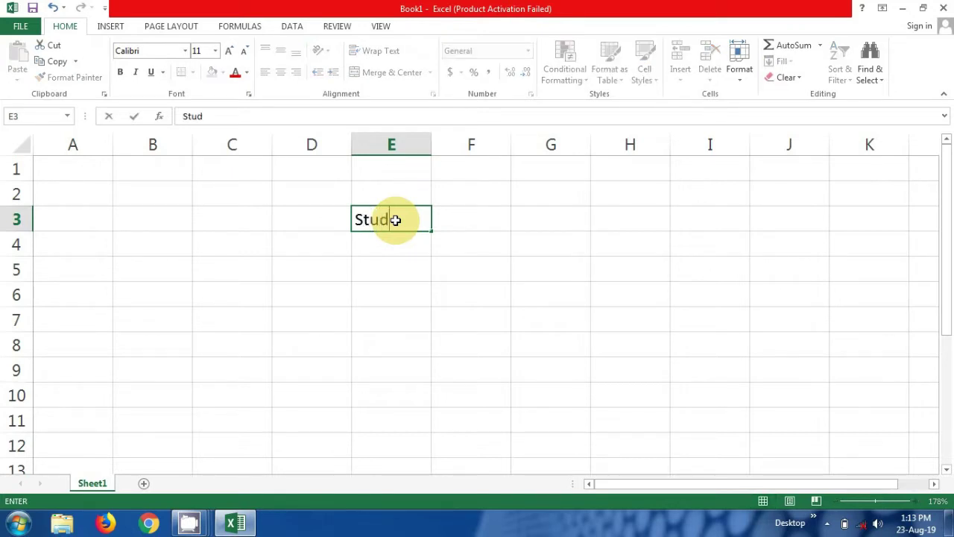
type("y Lovers4u")
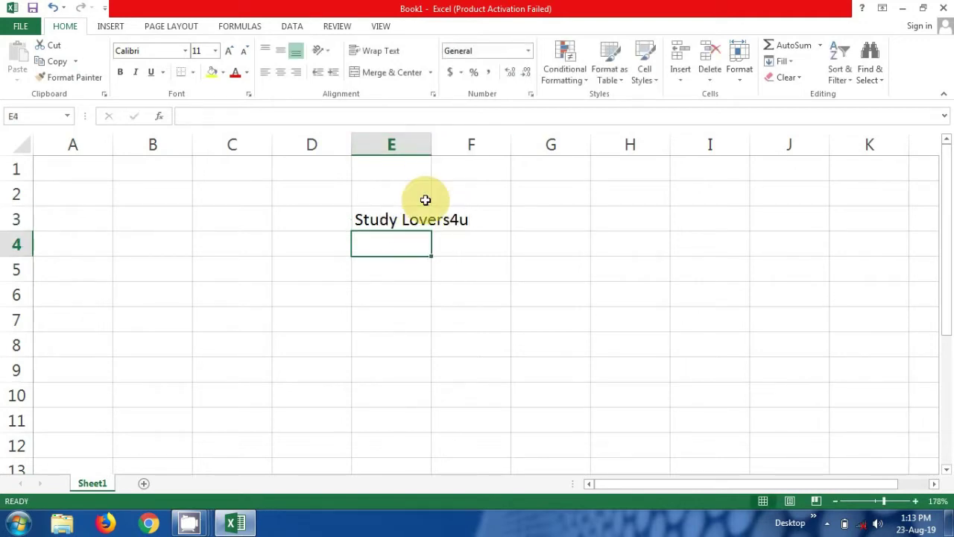
key("Return")
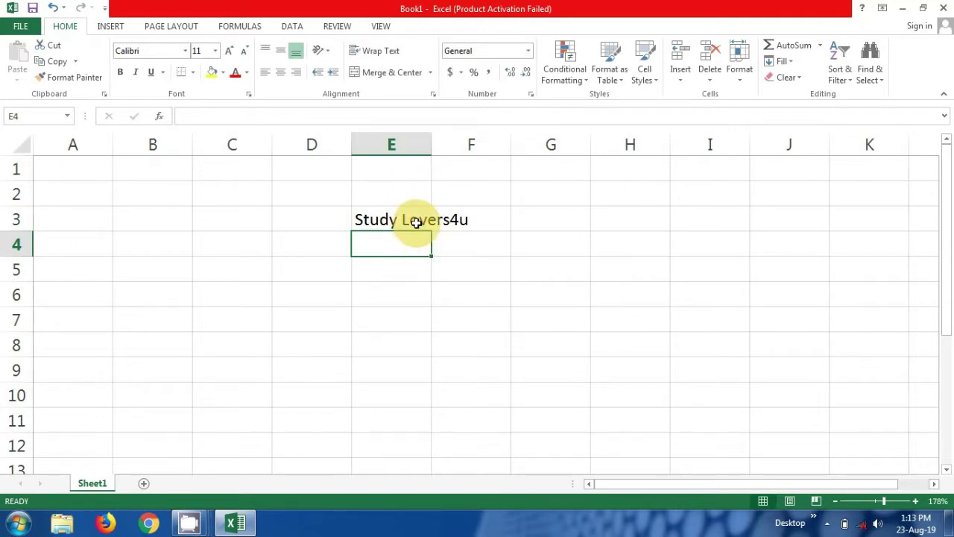
left_click(412, 221)
double_click(431, 144)
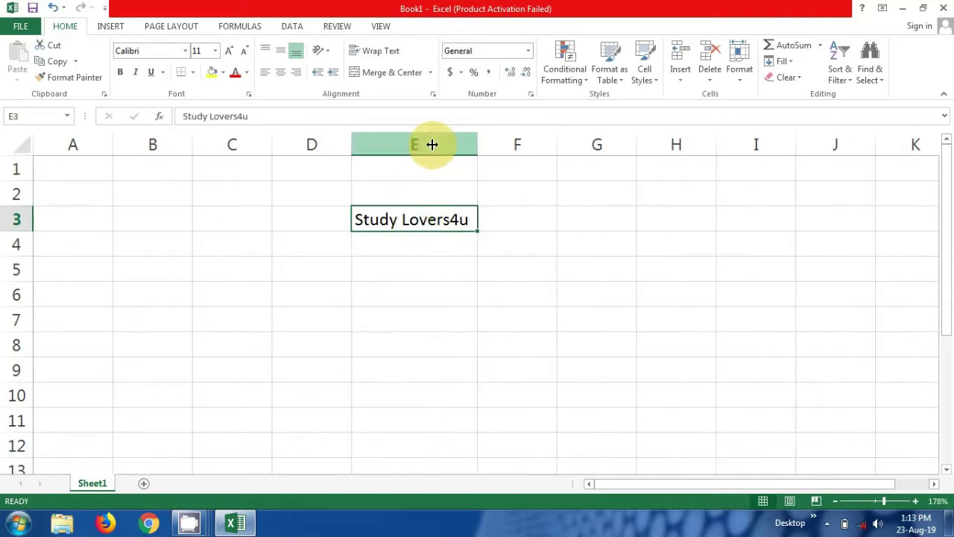
left_click(435, 238)
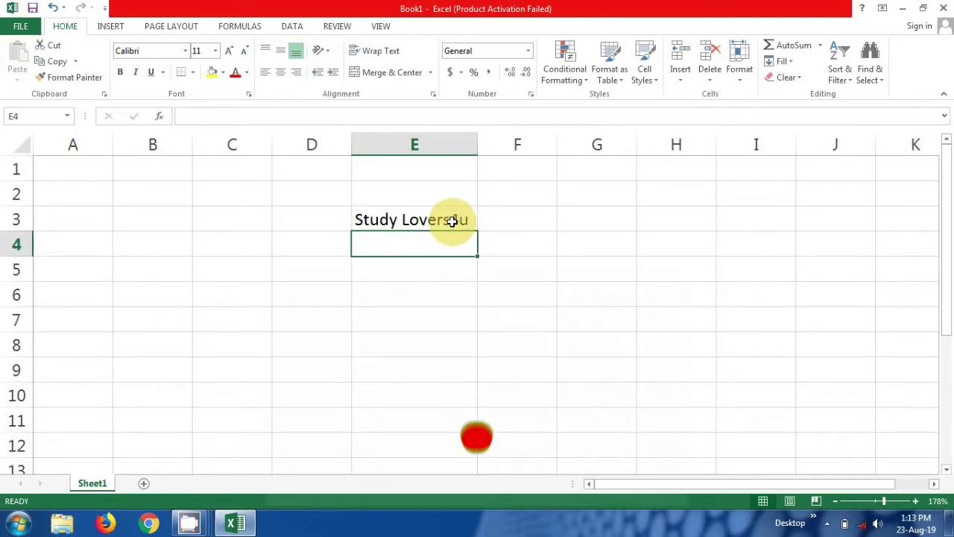
Format the text in cell E3 as bold, italic and underlined
left_click(452, 221)
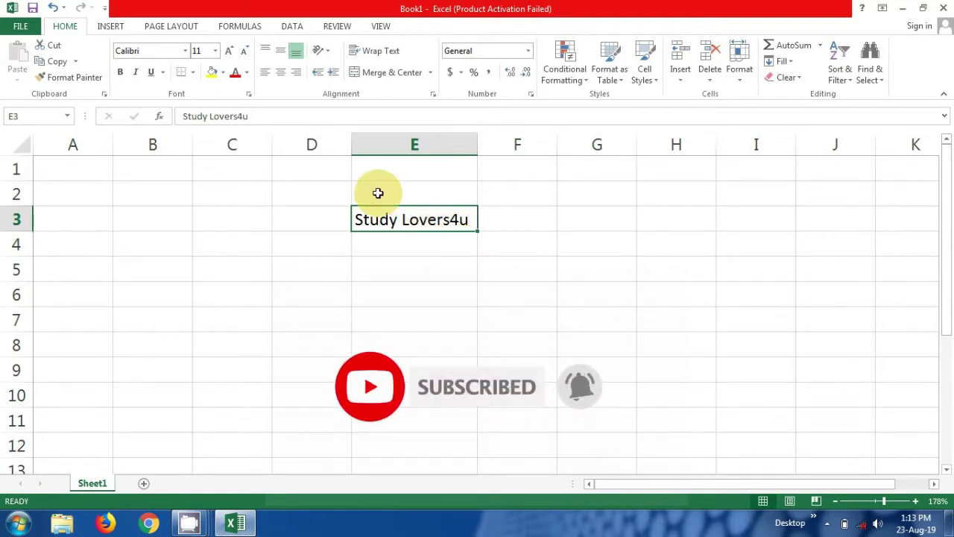
left_click(120, 72)
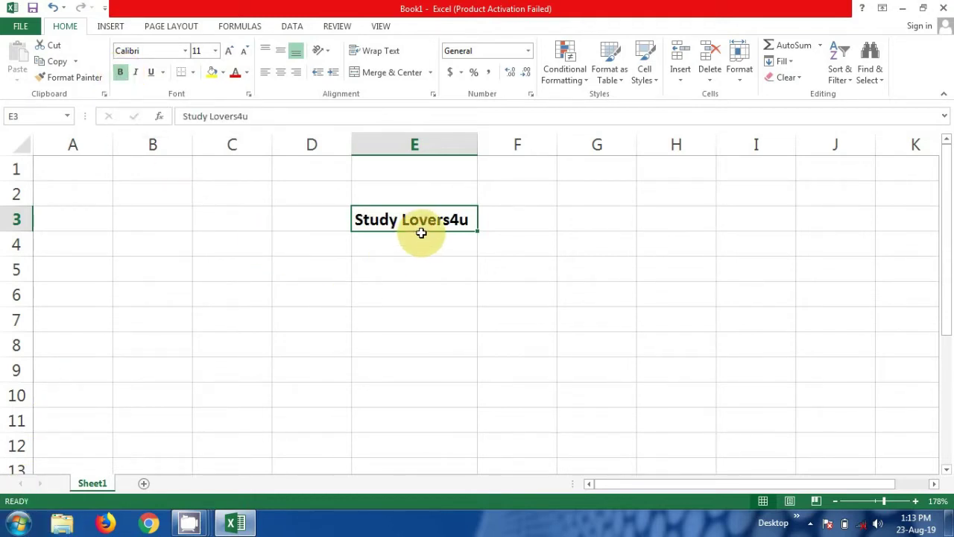
left_click(134, 76)
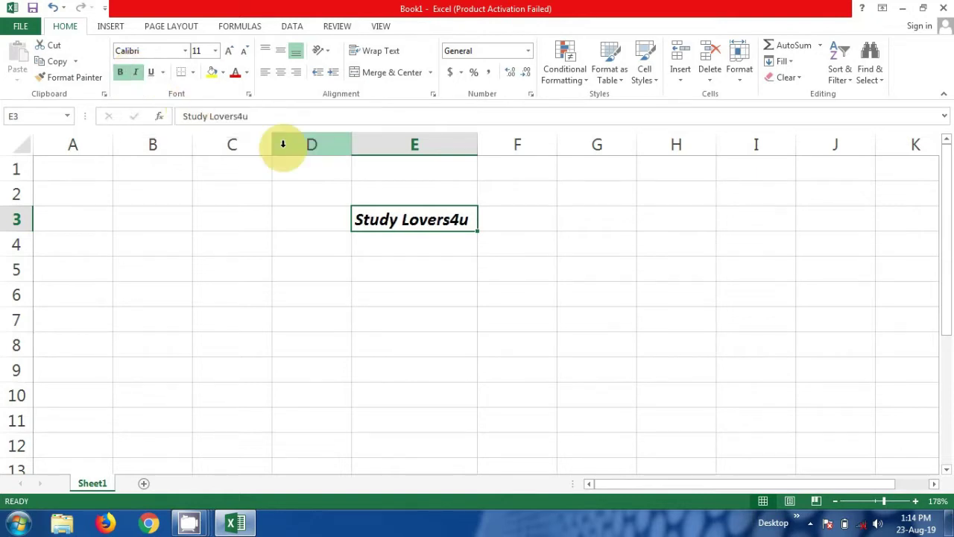
left_click(149, 72)
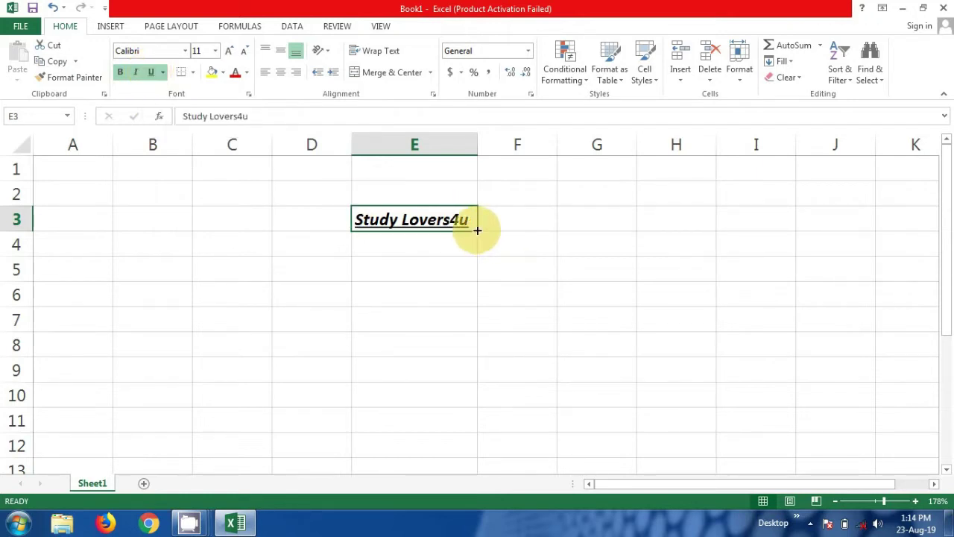
left_click(439, 243)
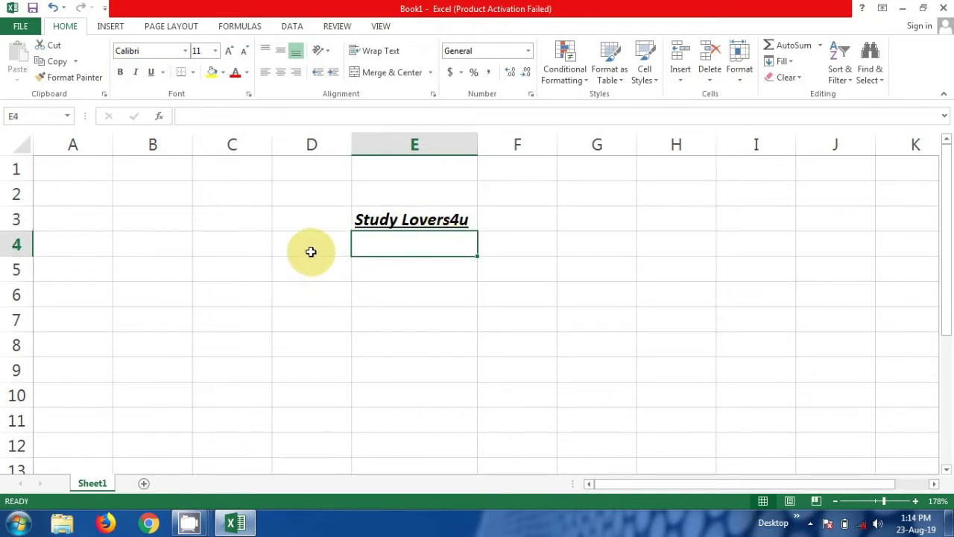
left_click(311, 252)
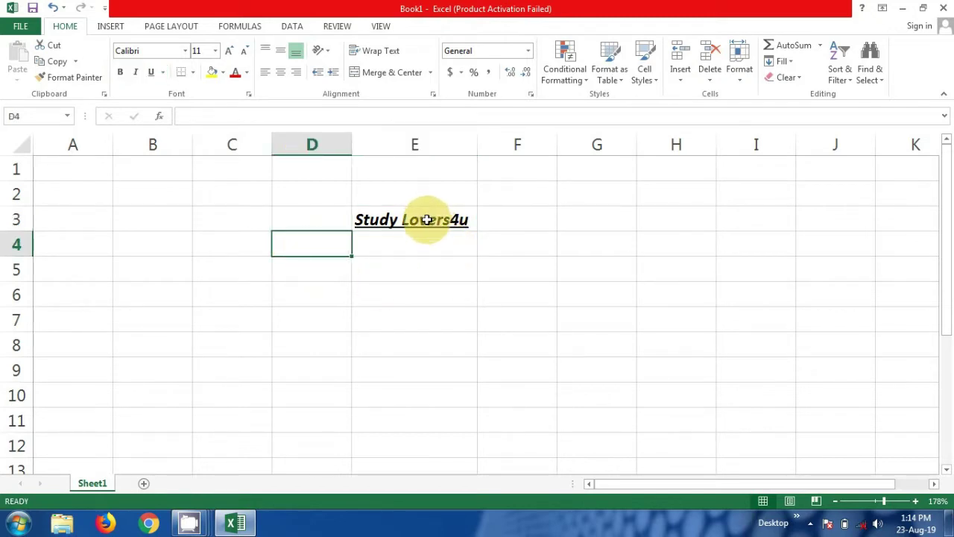
Change the underline of the text in cell E3 to a double underline
left_click(426, 218)
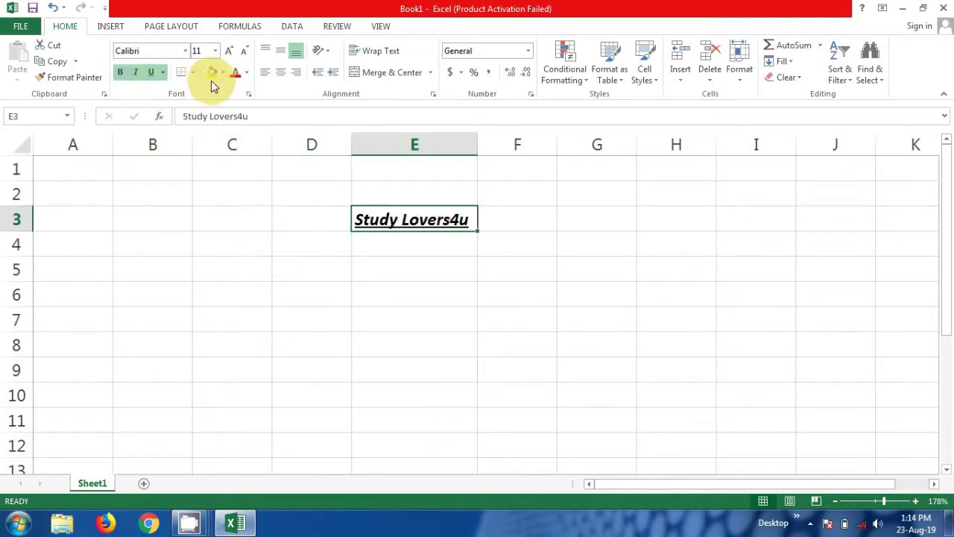
left_click(162, 73)
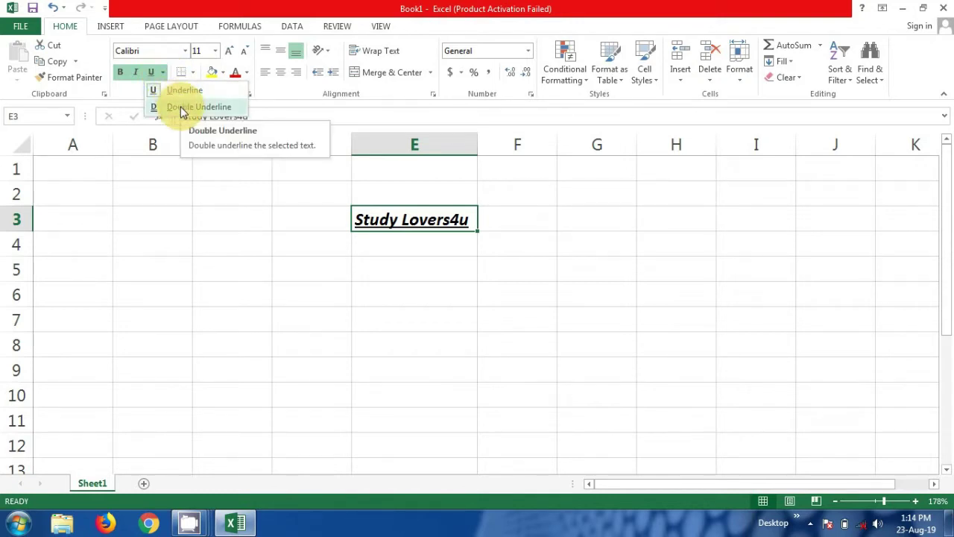
left_click(180, 108)
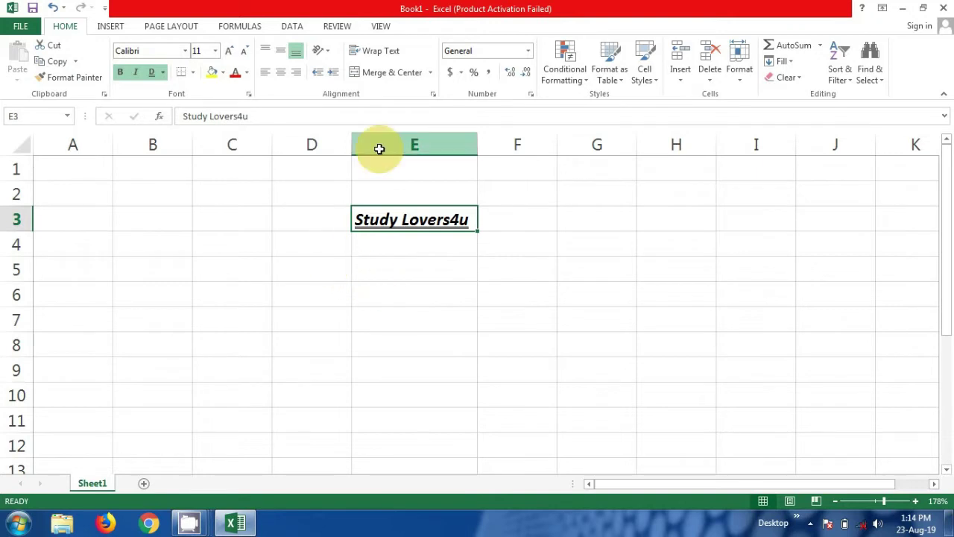
left_click(330, 191)
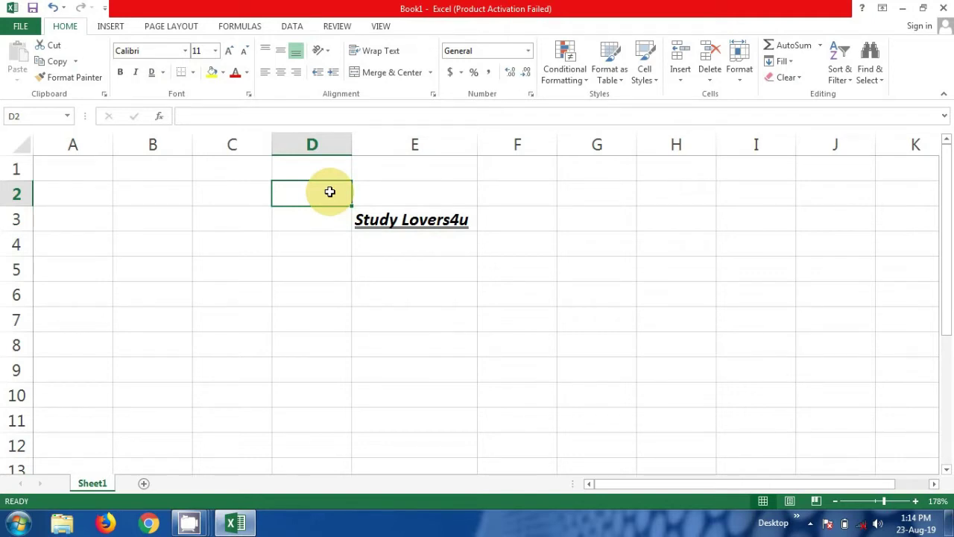
Change the font of the text in cell E3 to Bernard MT Condensed
left_click(411, 217)
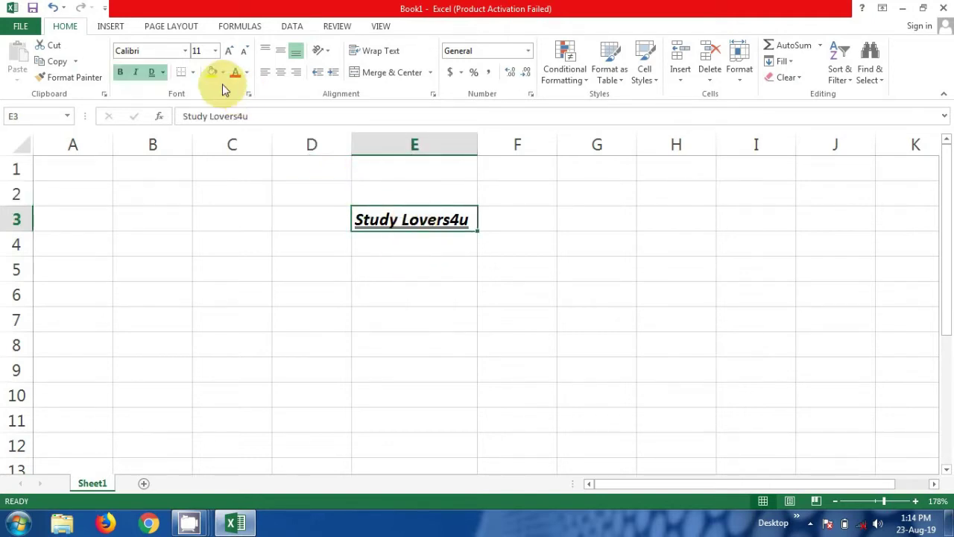
left_click(186, 51)
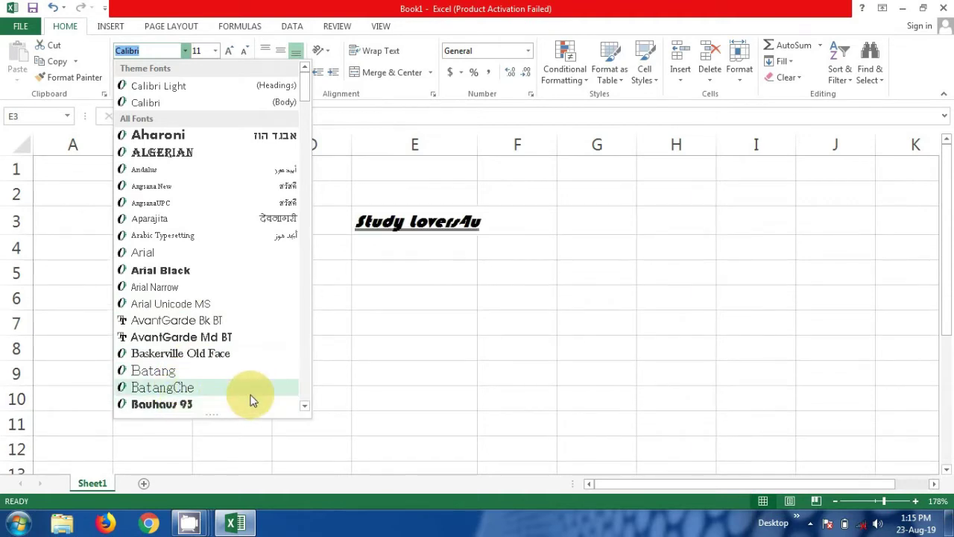
left_click(306, 406)
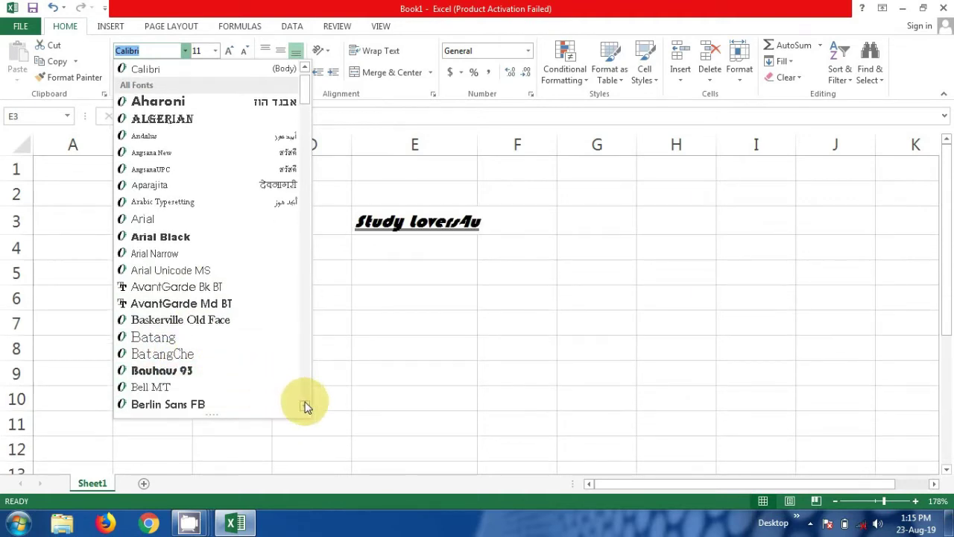
left_click(306, 406)
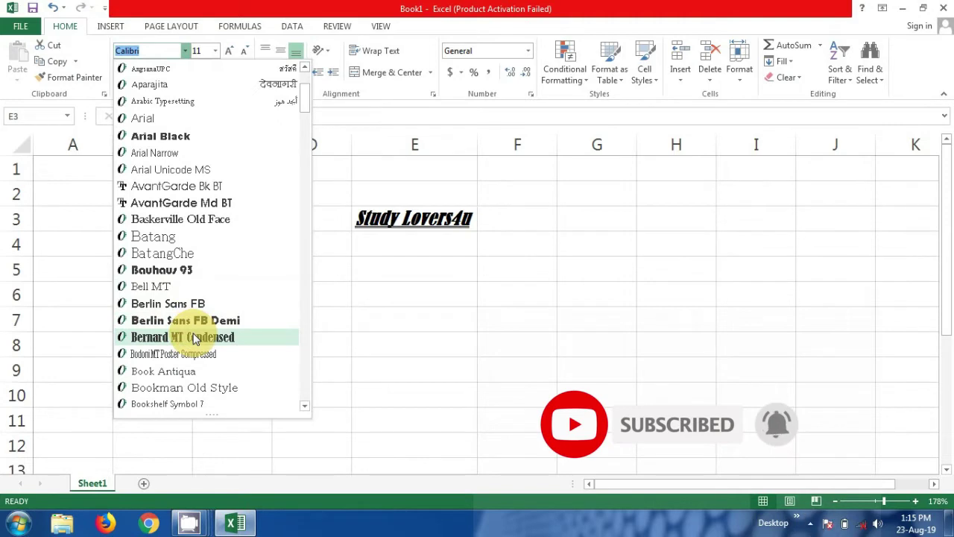
left_click(193, 337)
left_click(373, 263)
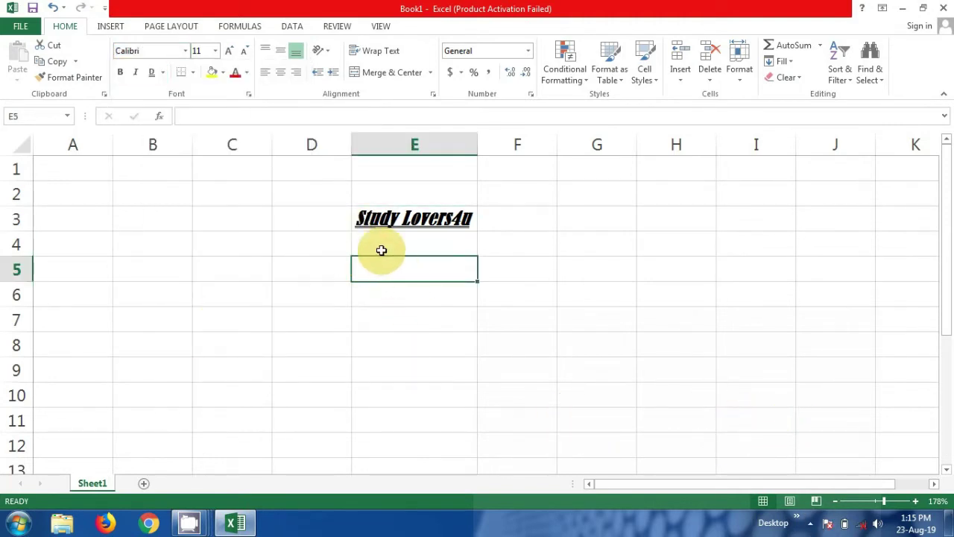
Fill the background of cell E3 with the standard yellow color
left_click(376, 217)
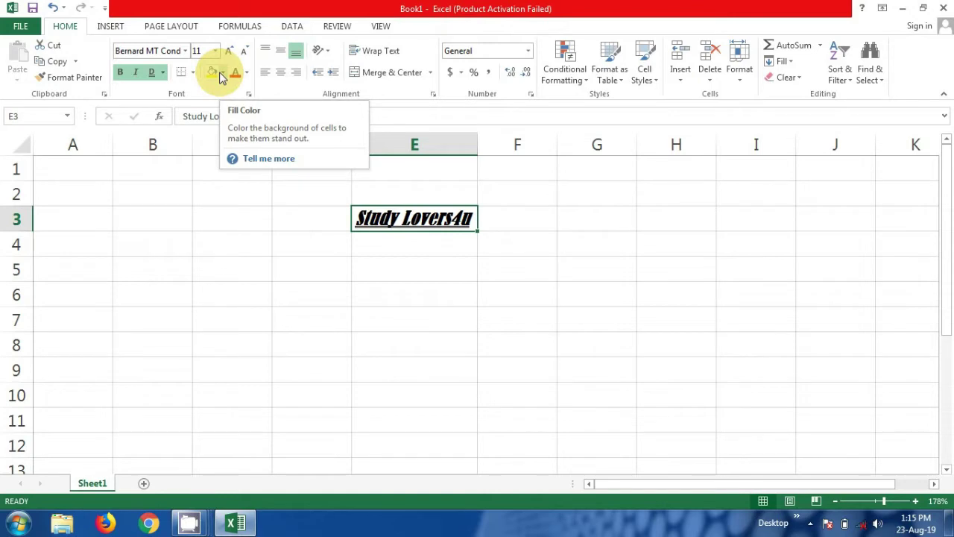
left_click(222, 74)
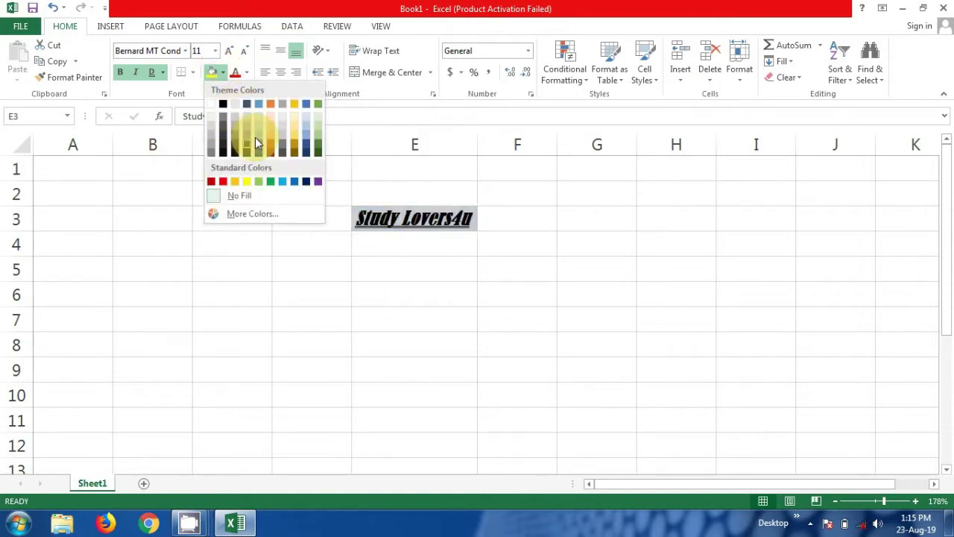
left_click(248, 181)
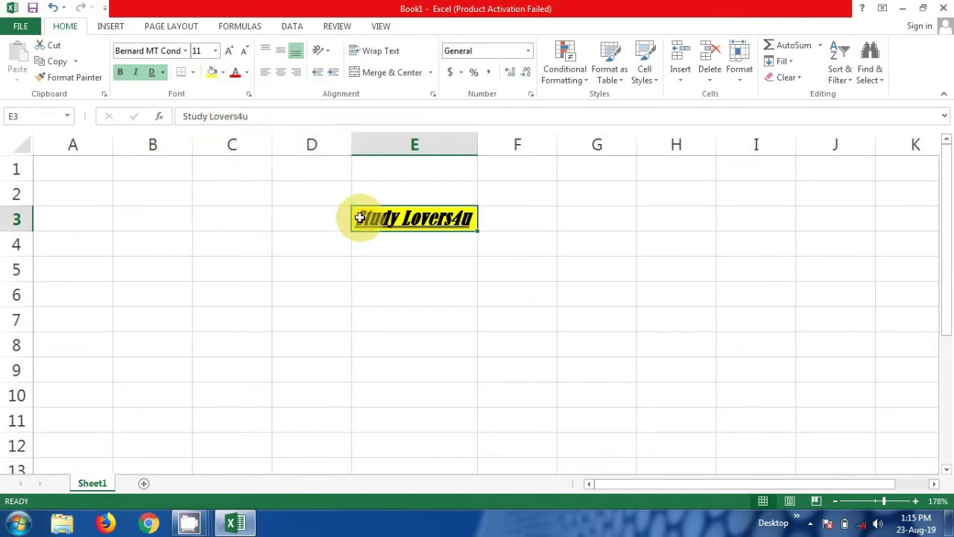
Apply All Borders to cell E3
left_click(195, 75)
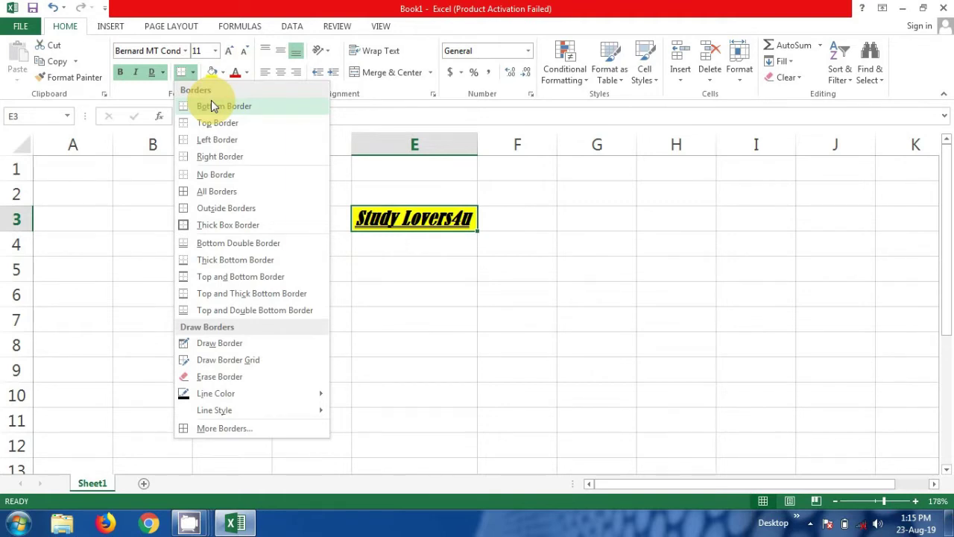
left_click(222, 195)
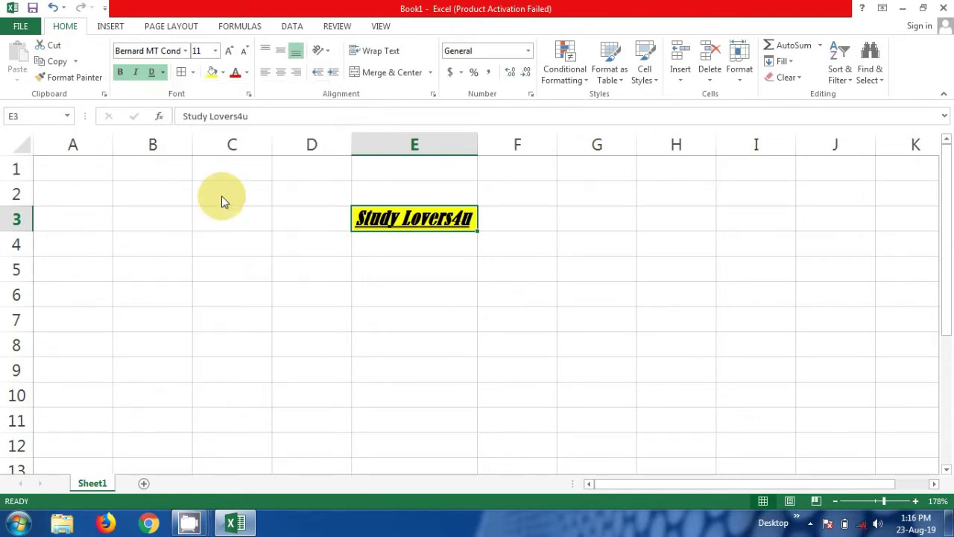
left_click(287, 241)
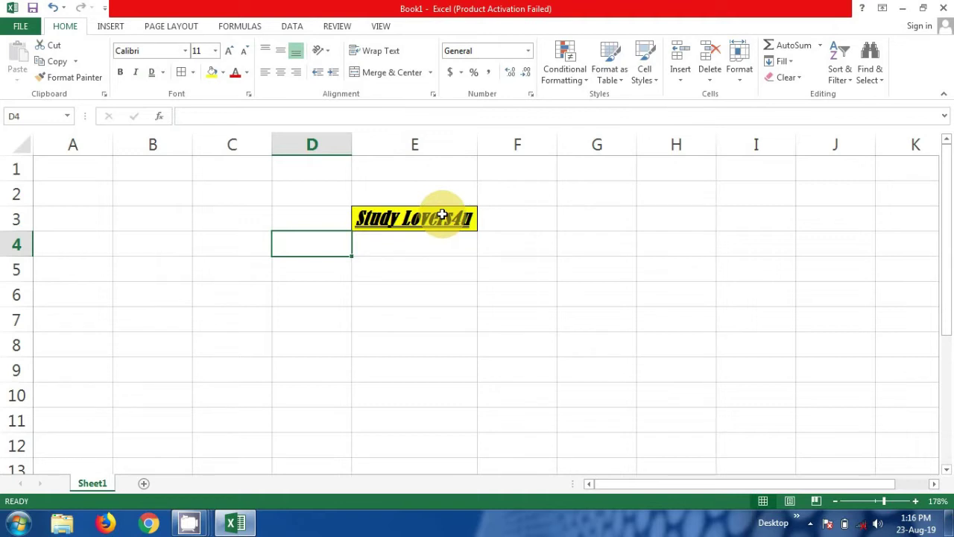
left_click(304, 271)
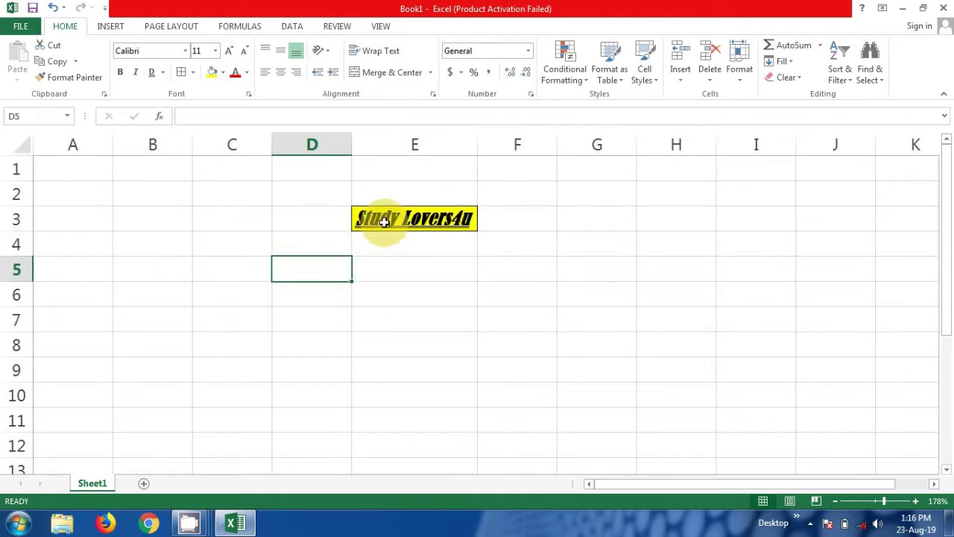
Remove the borders from cell E3 with the No Border option
left_click(192, 75)
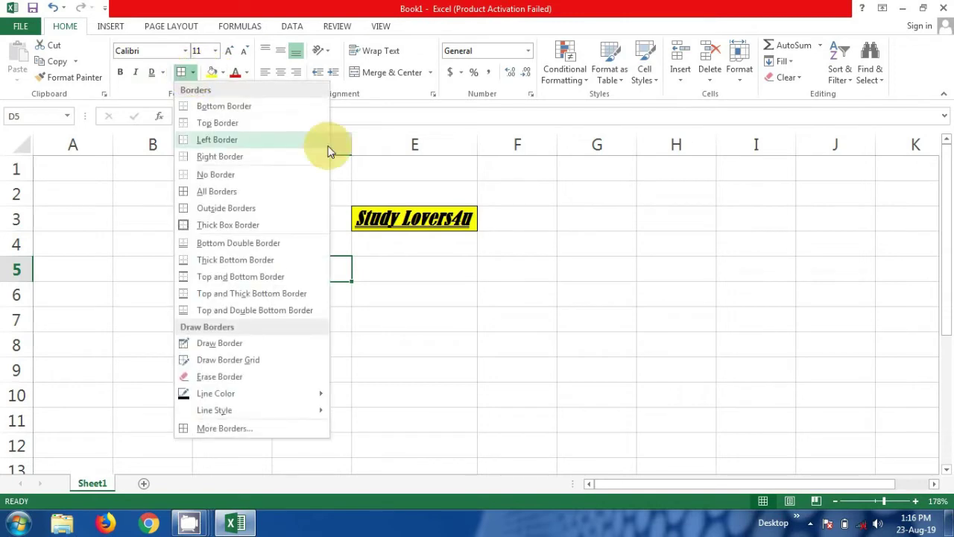
left_click(403, 222)
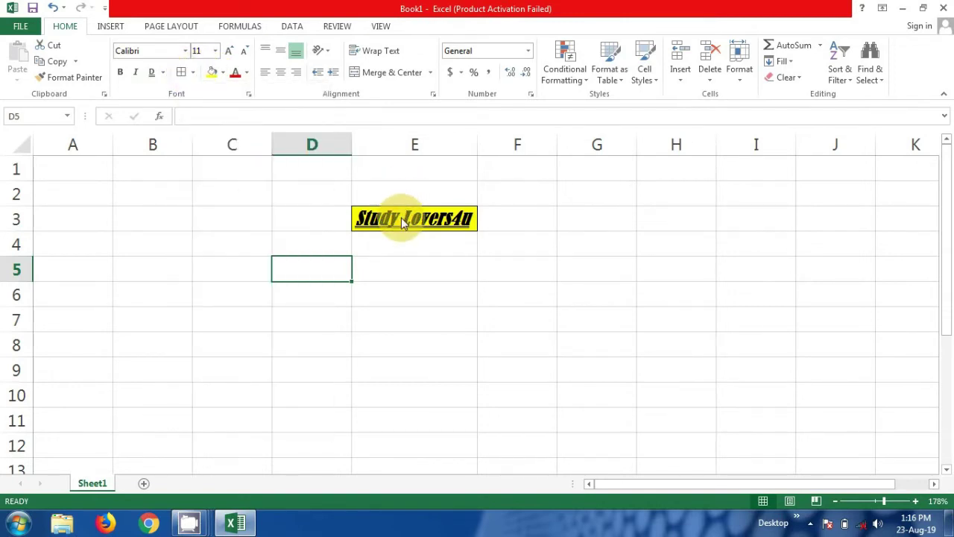
left_click(403, 222)
left_click(193, 73)
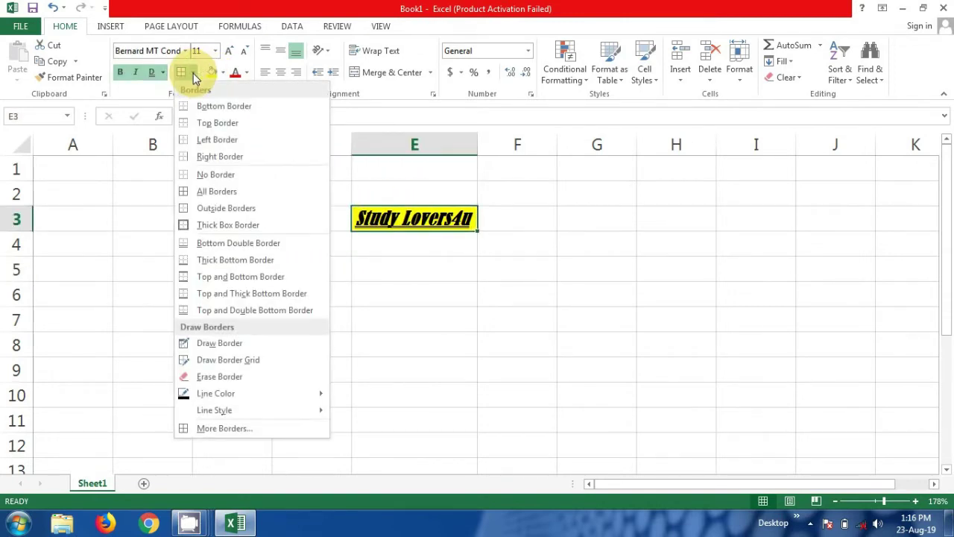
left_click(216, 175)
left_click(333, 233)
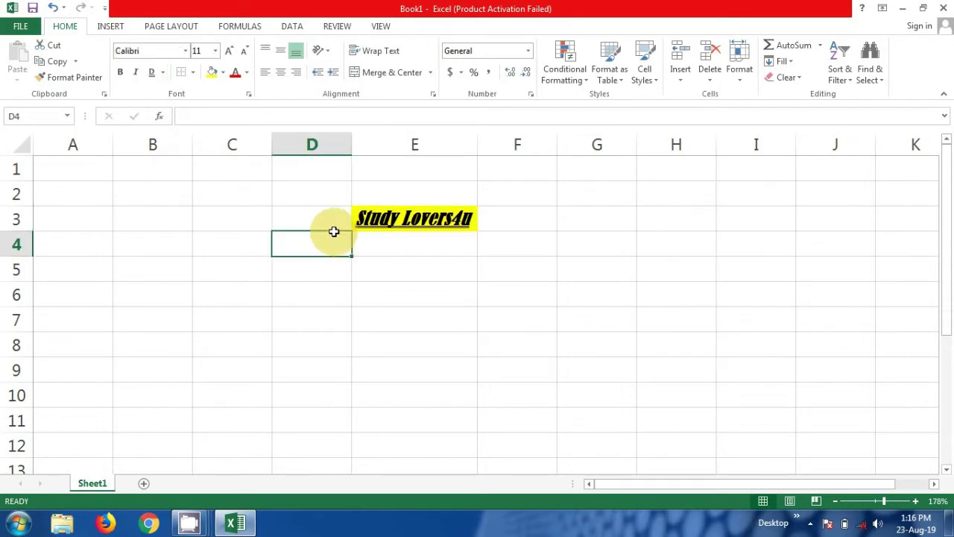
Apply a Bottom Double Border to cell E3
left_click(428, 217)
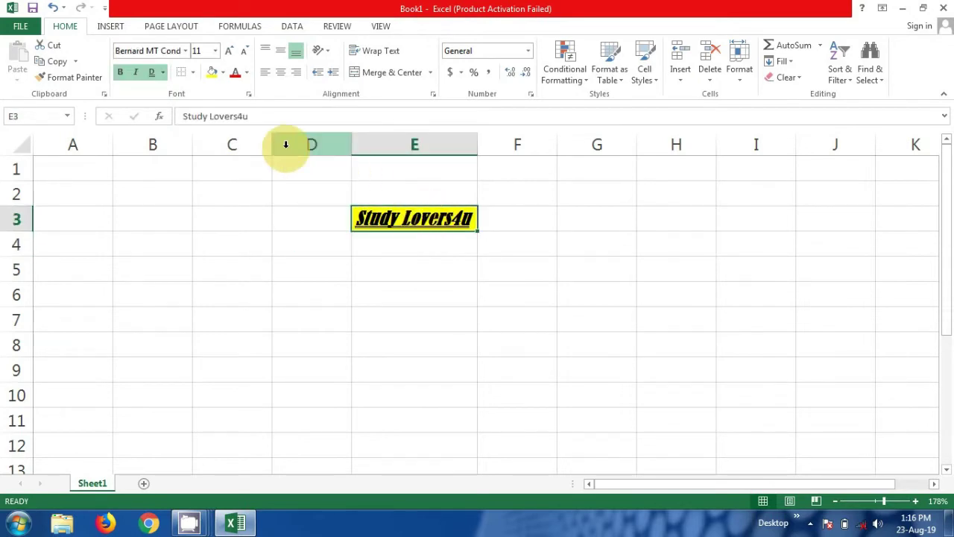
left_click(192, 72)
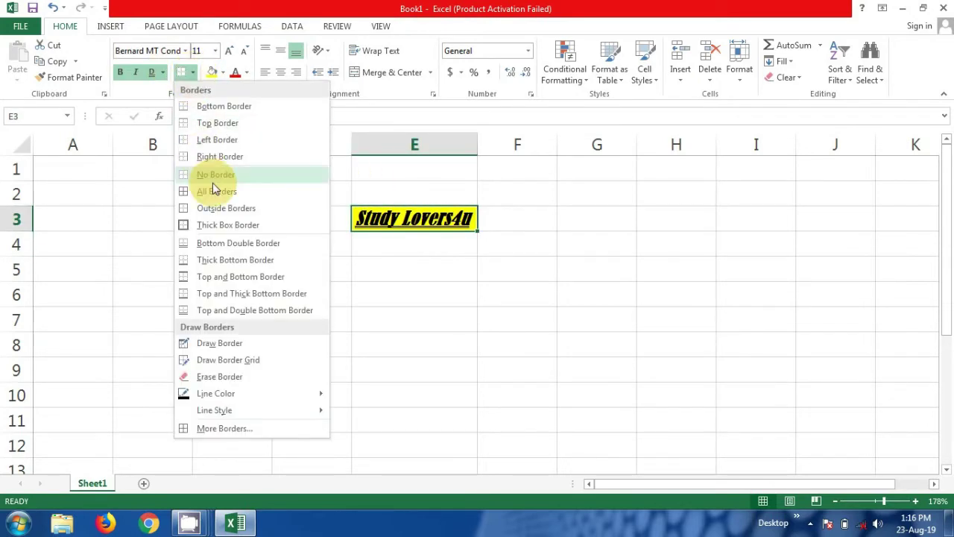
left_click(243, 246)
left_click(305, 253)
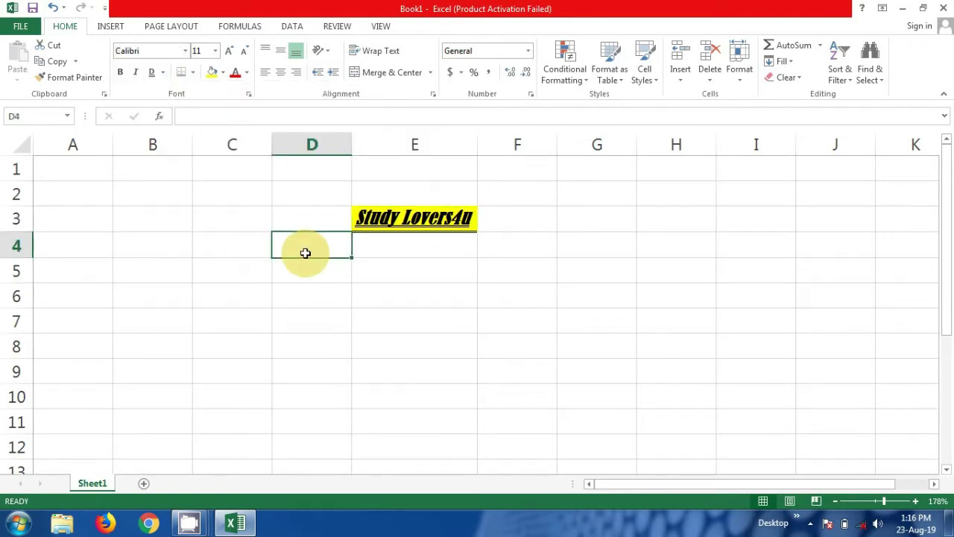
Try drawing a border on cell E3 using the standard red line color, and undo it
left_click(429, 222)
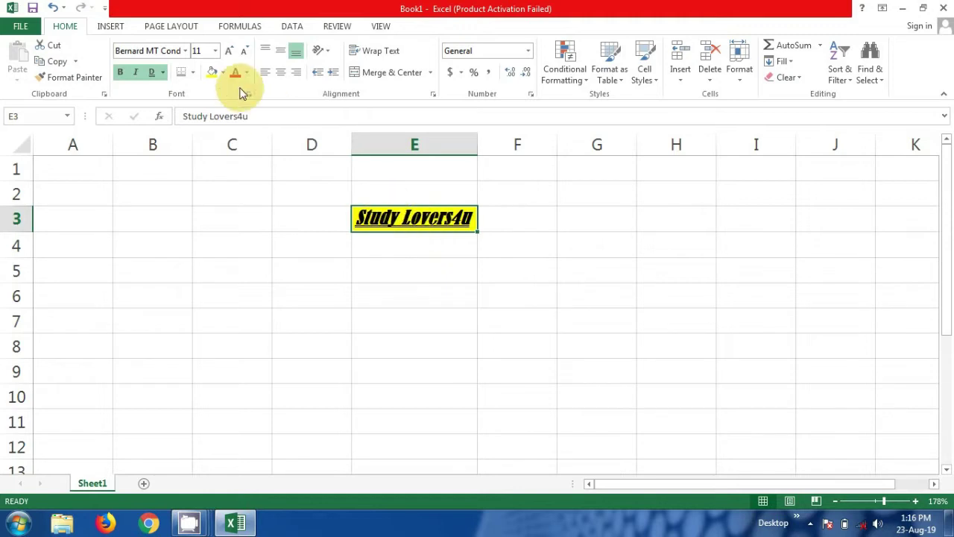
left_click(192, 72)
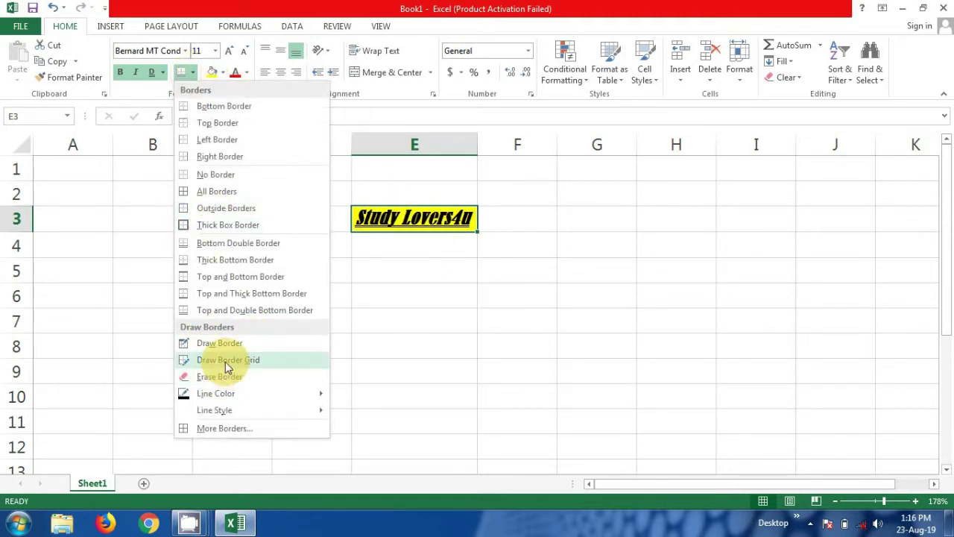
mouse_move(233, 401)
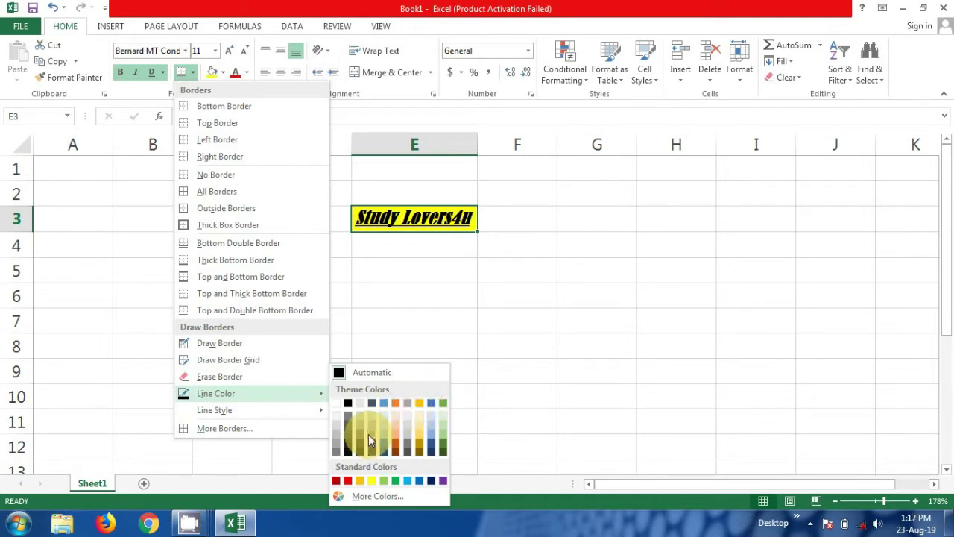
left_click(346, 481)
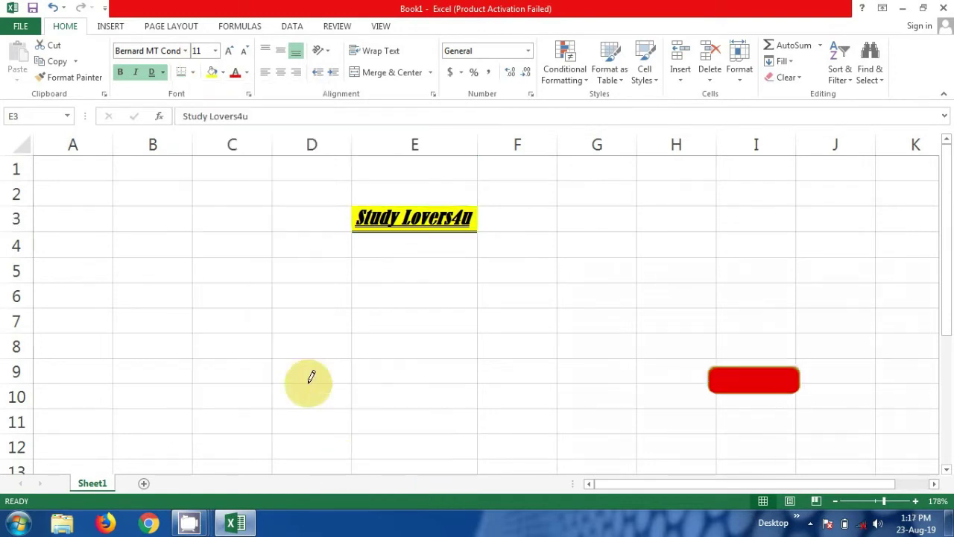
left_click(385, 217)
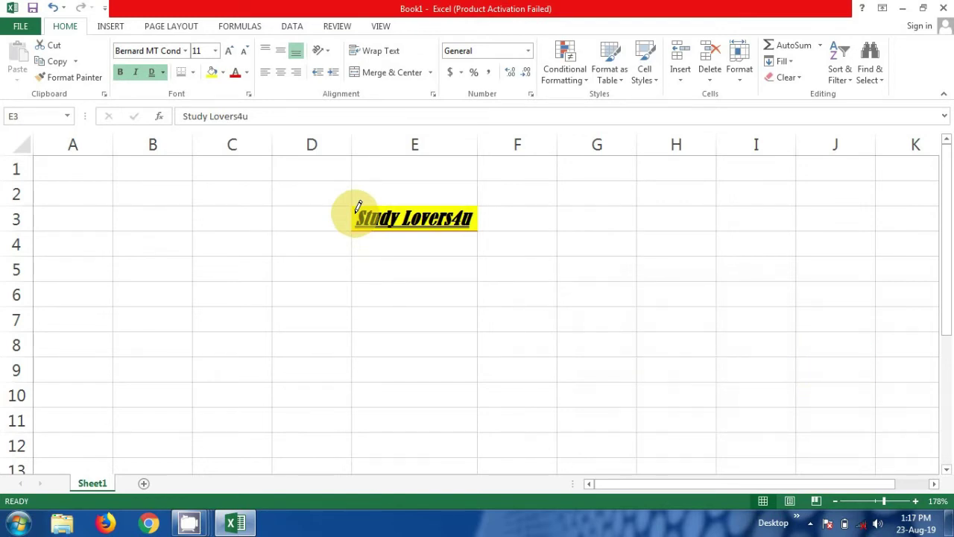
left_click(358, 206)
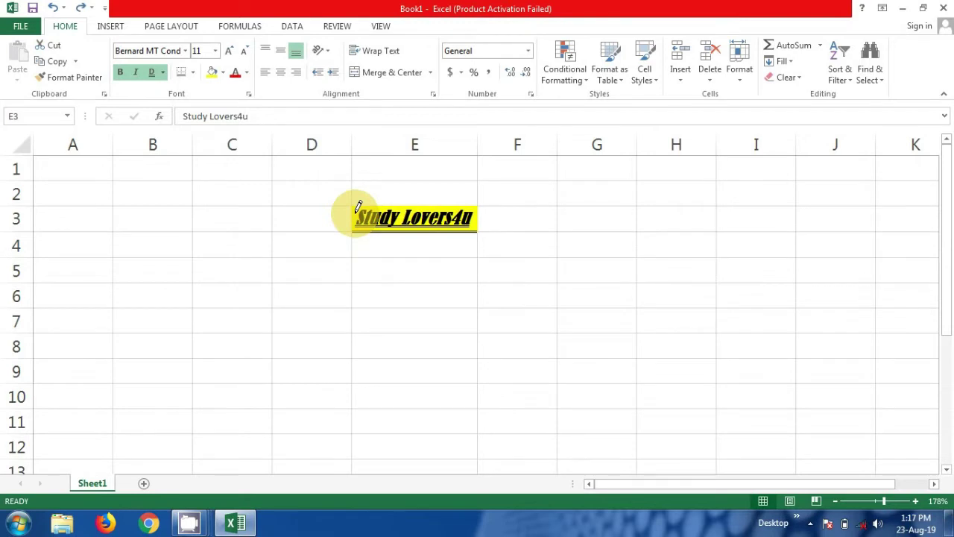
Change the font color of the text in cell E3 to the blue theme color
left_click(248, 73)
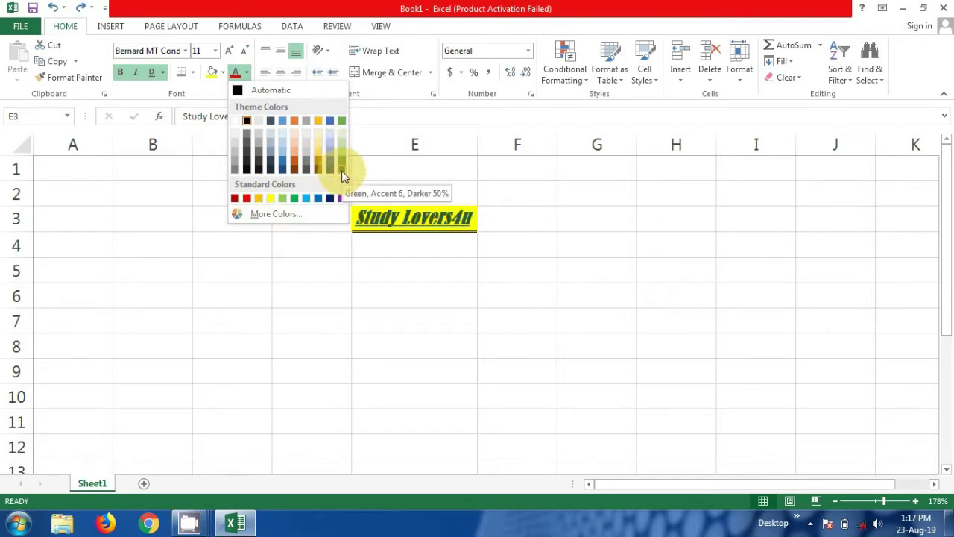
left_click(329, 120)
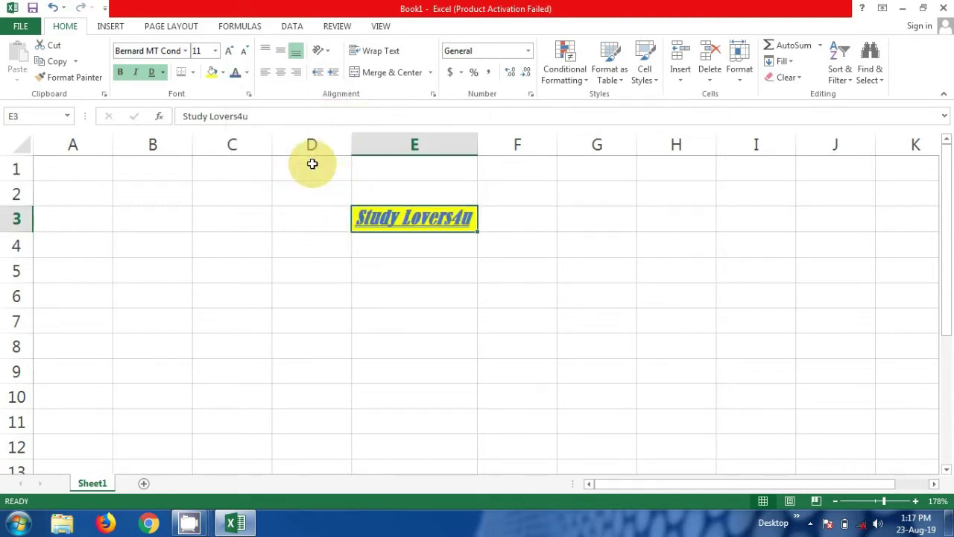
Increase the font size of the text in cell E3 one level at a time up to 22
left_click(236, 52)
left_click(235, 52)
left_click(235, 52)
left_click(236, 53)
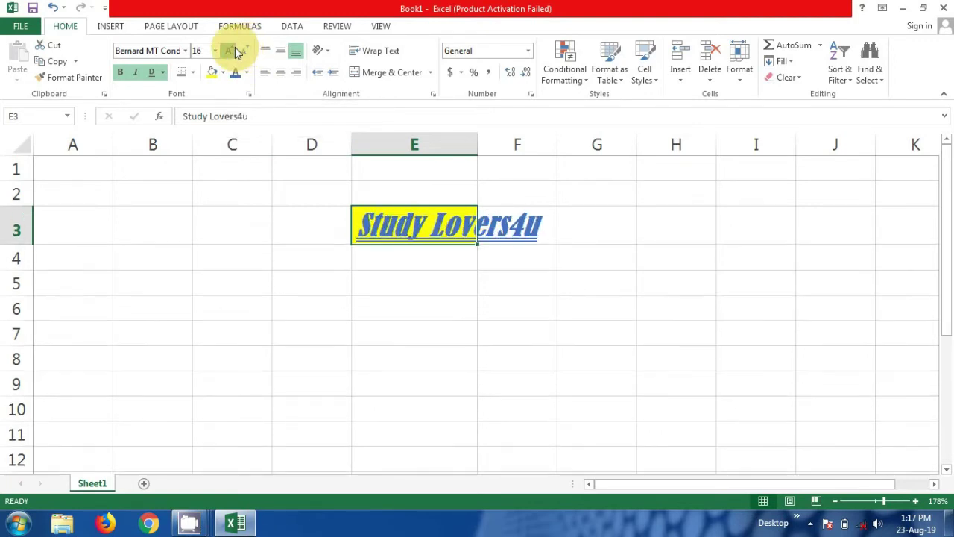
left_click(236, 52)
left_click(236, 52)
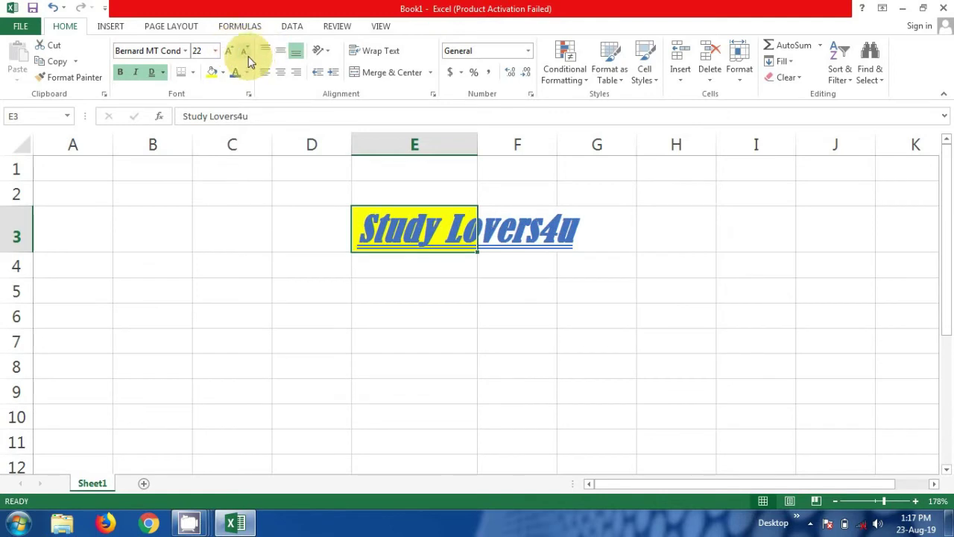
Decrease the font size of the text in cell E3 one level at a time down to 11
left_click(251, 53)
left_click(250, 53)
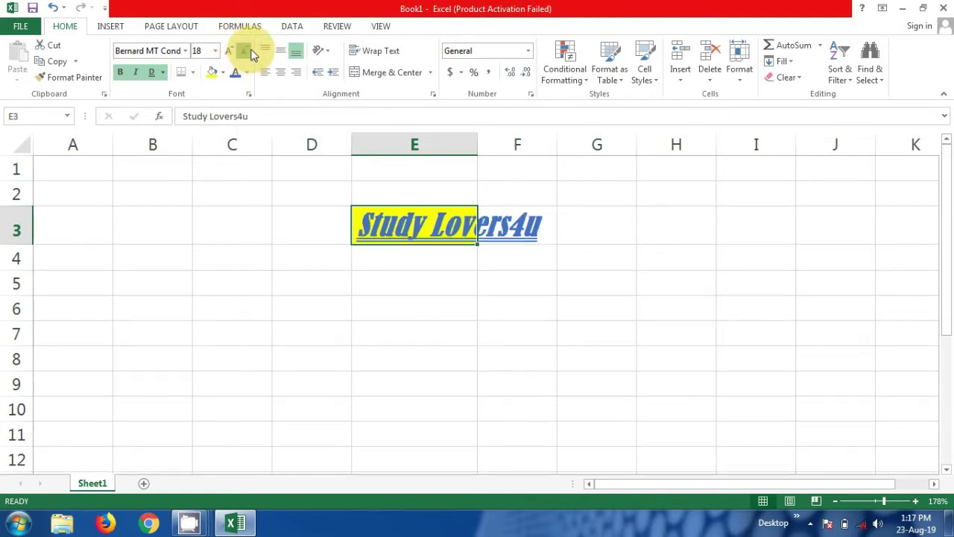
left_click(250, 53)
left_click(250, 52)
left_click(251, 53)
left_click(249, 53)
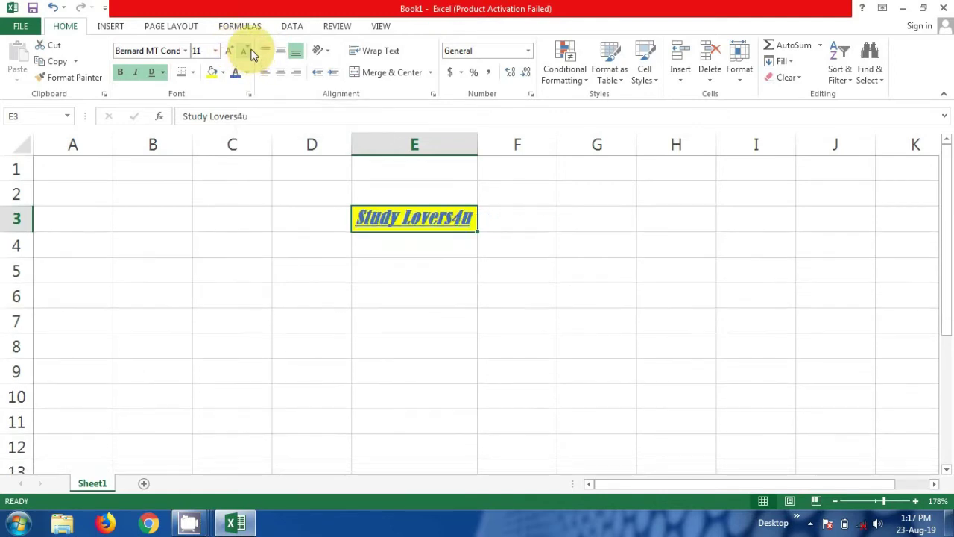
Enlarge the font of cell E3 by two levels and shrink it by one, to size 12
left_click(232, 50)
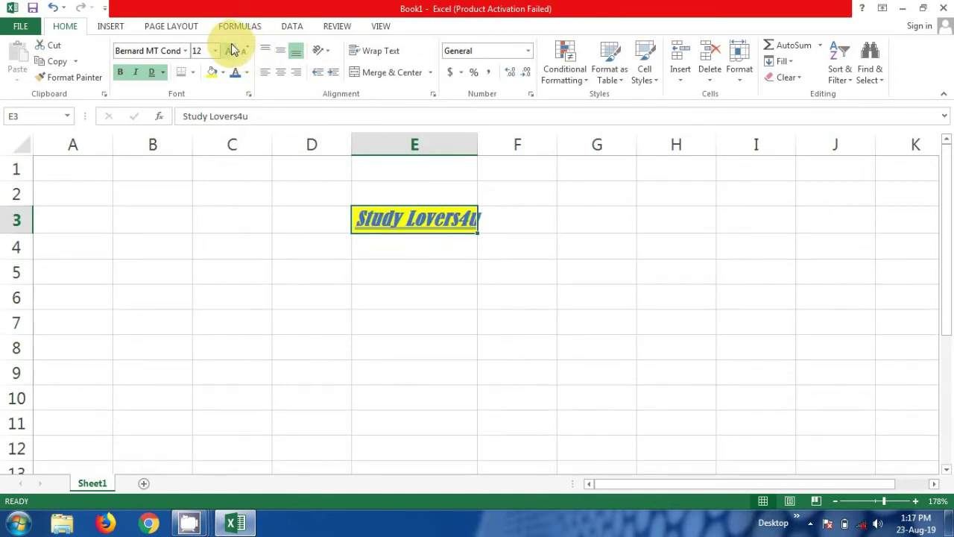
left_click(232, 50)
left_click(246, 49)
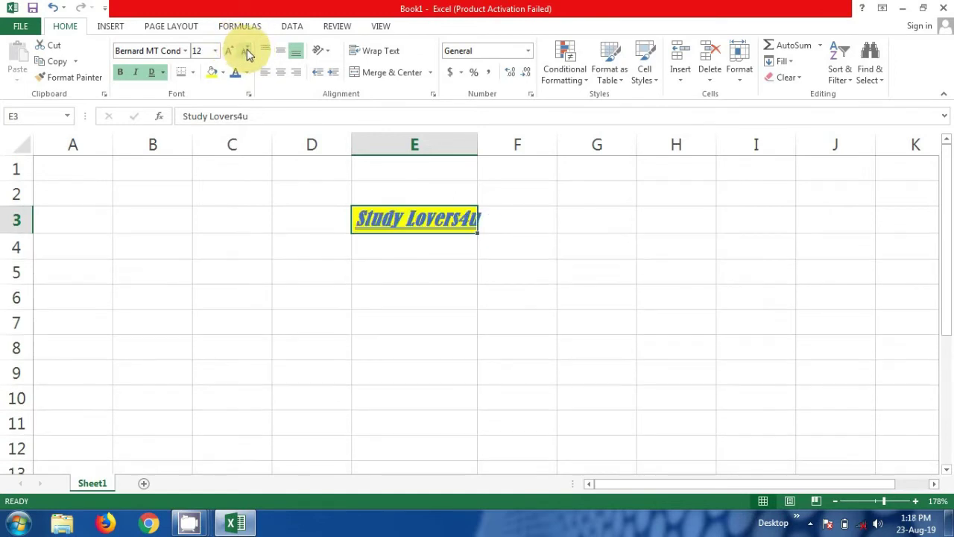
Look over the available font sizes and shrink the font of cell E3 by one level to 11
left_click(217, 52)
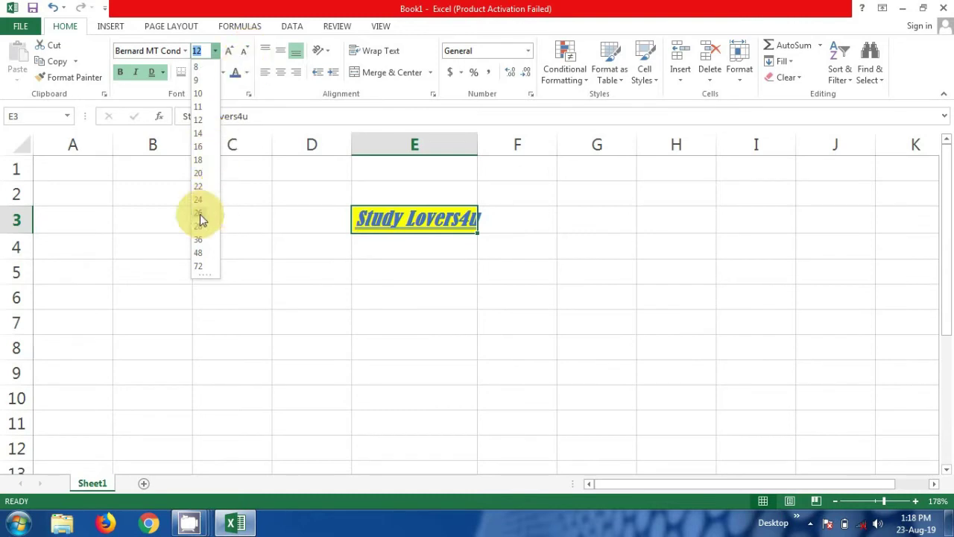
left_click(173, 206)
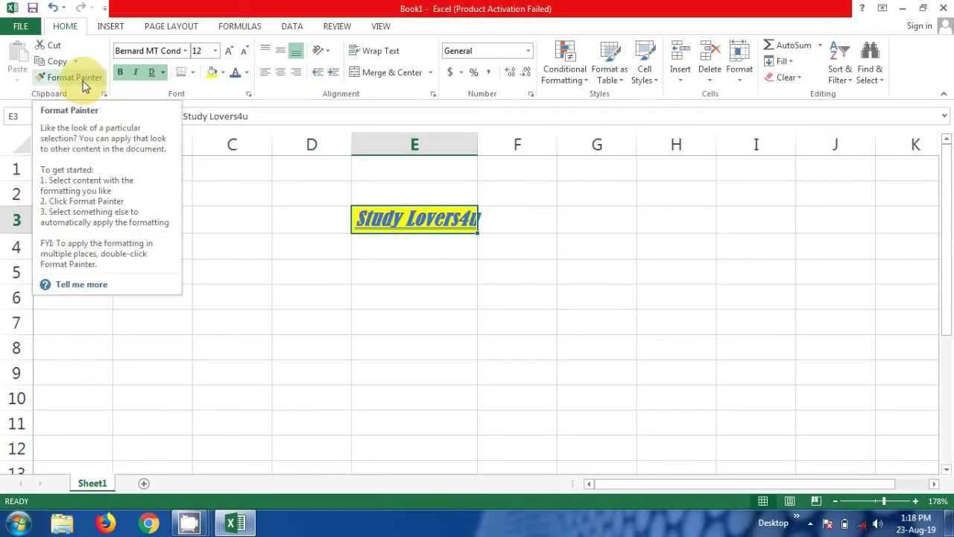
left_click(419, 308)
left_click(443, 227)
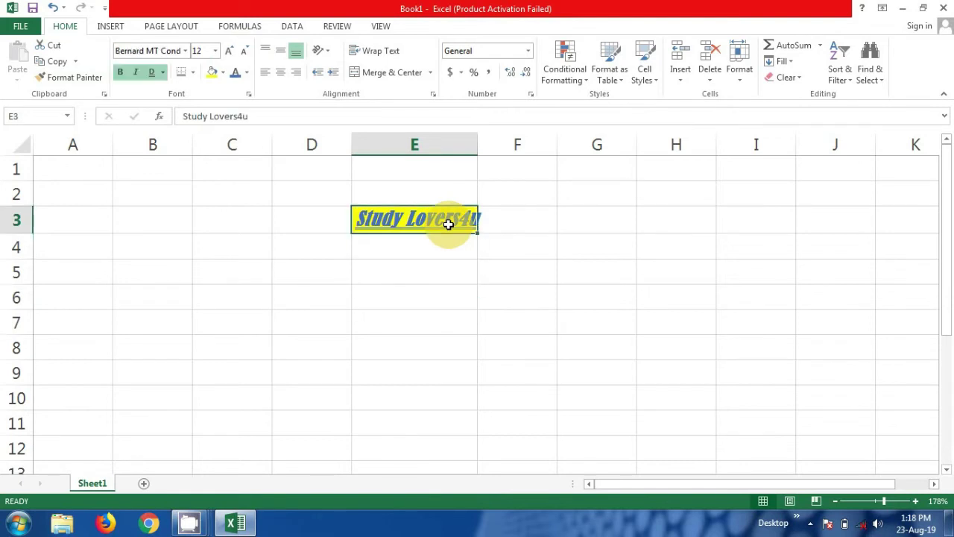
left_click(249, 53)
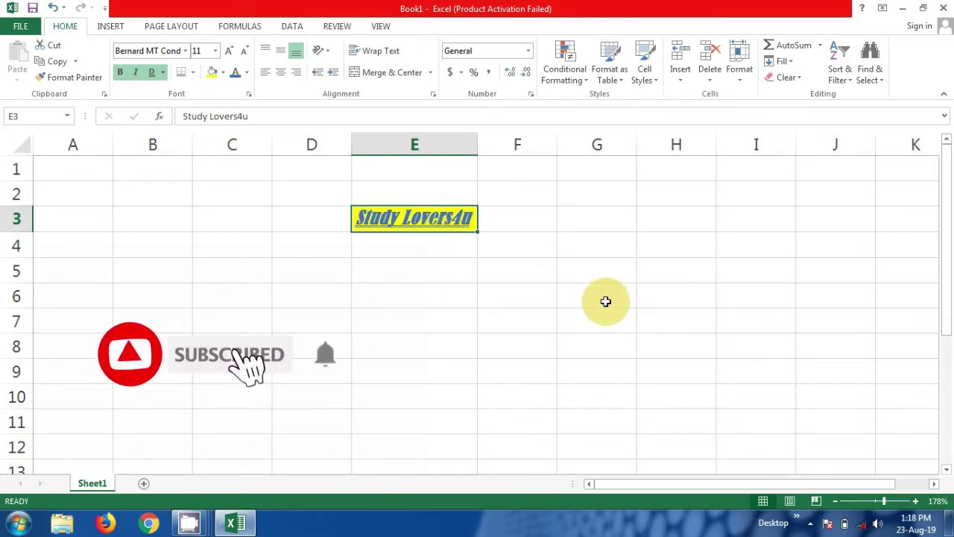
Copy the formatting of cell E3 to cell G5 with Format Painter
left_click(602, 301)
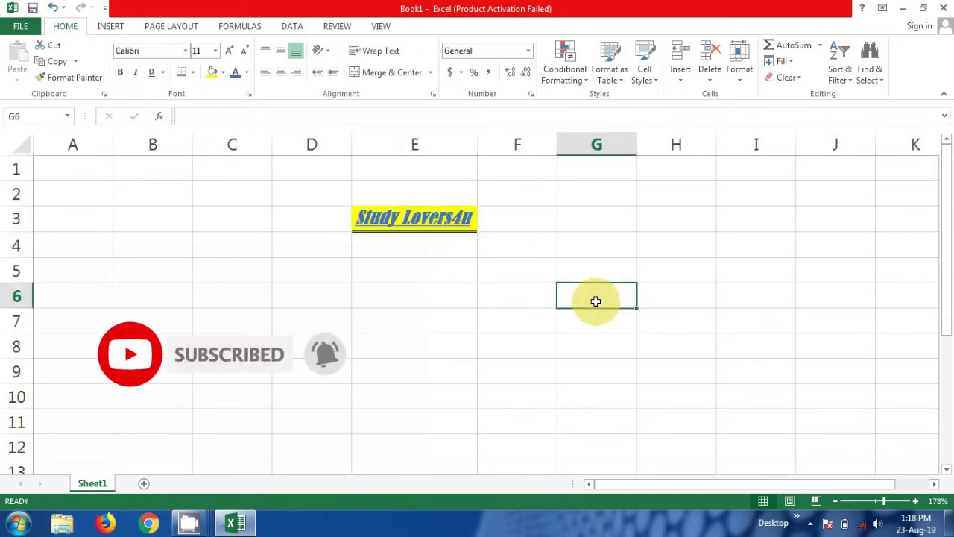
left_click(464, 217)
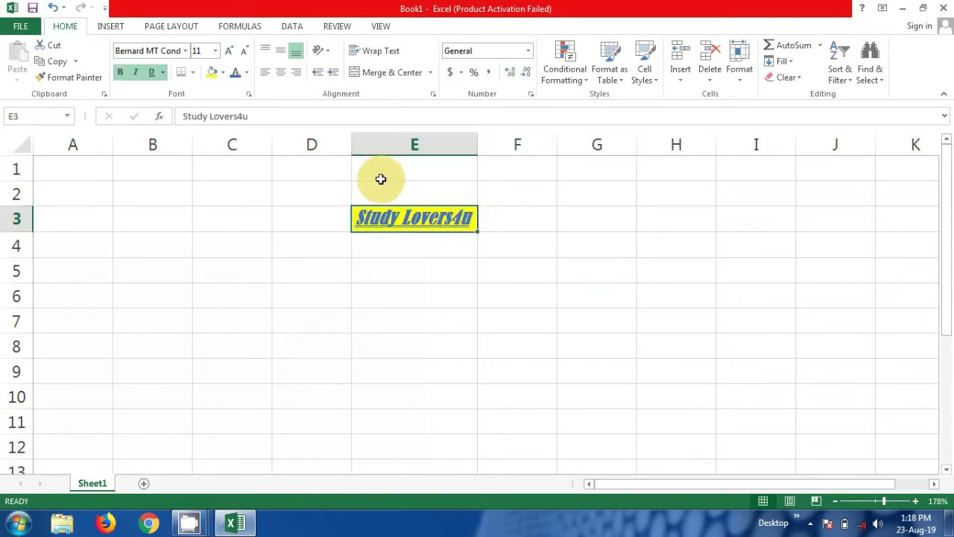
left_click(74, 78)
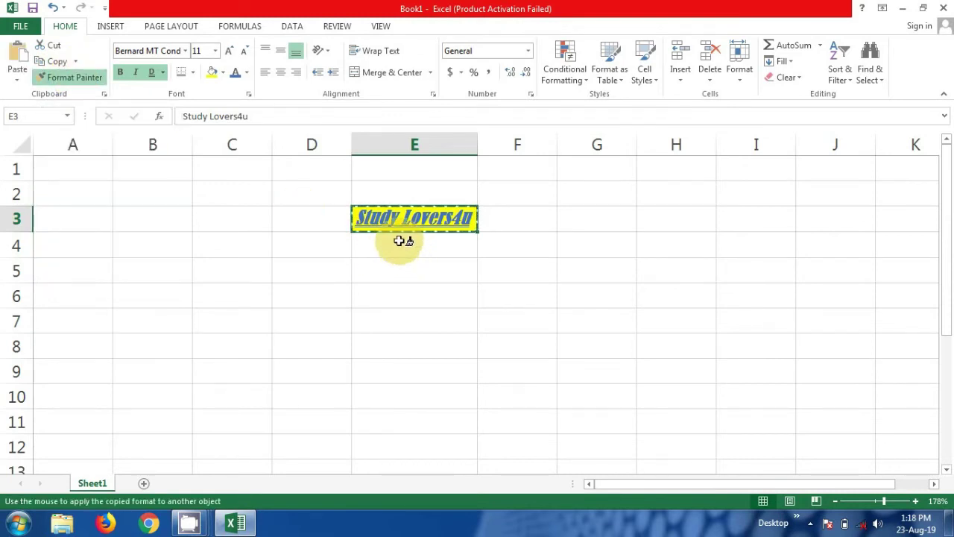
left_click(589, 277)
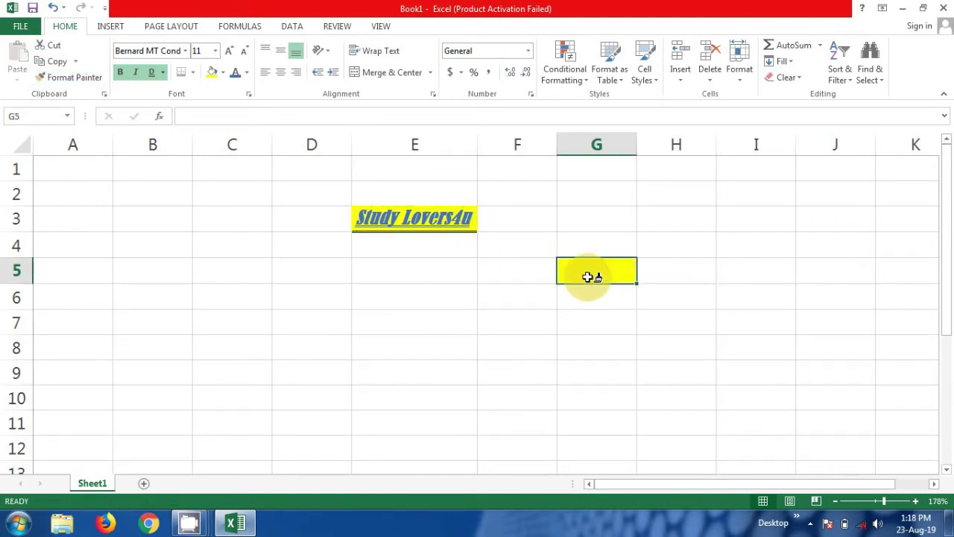
left_click(423, 218)
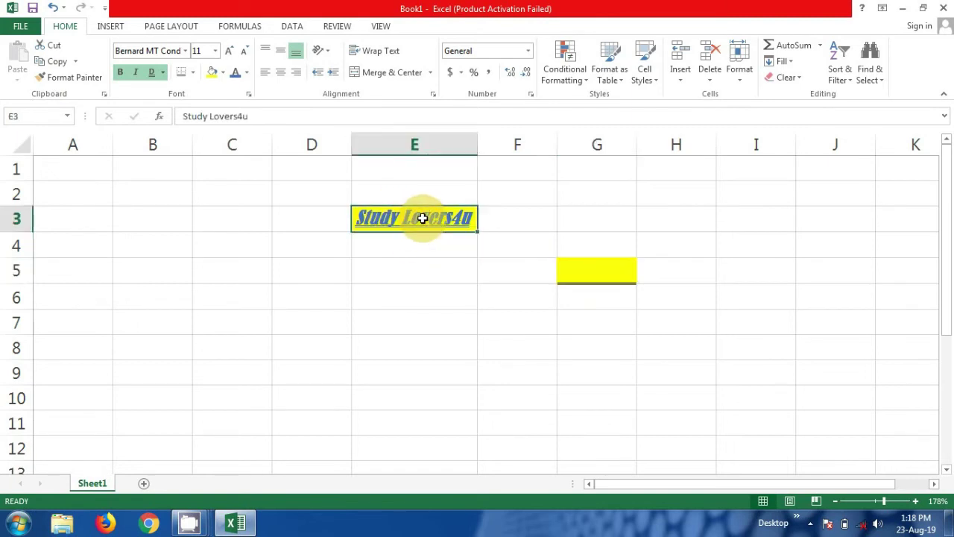
double_click(465, 222)
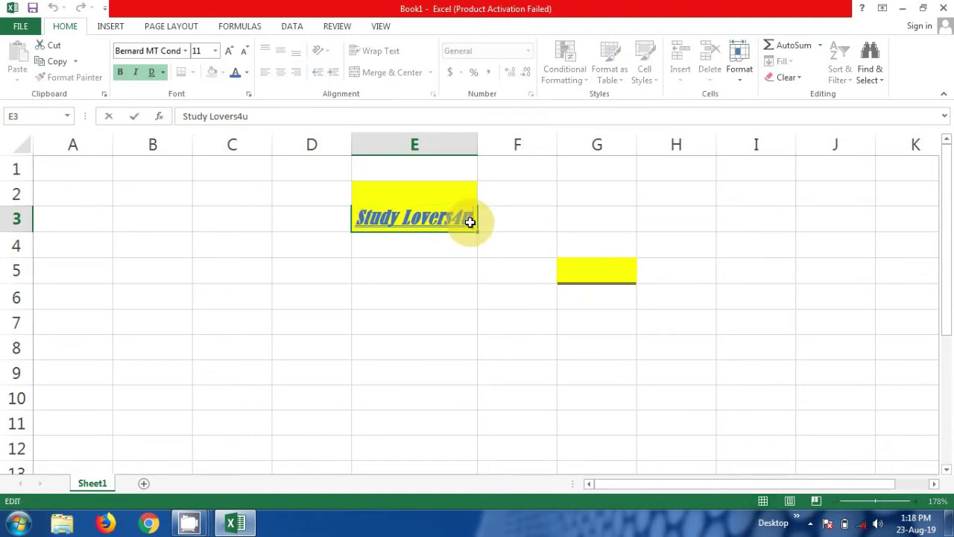
left_click_drag(470, 222, 310, 217)
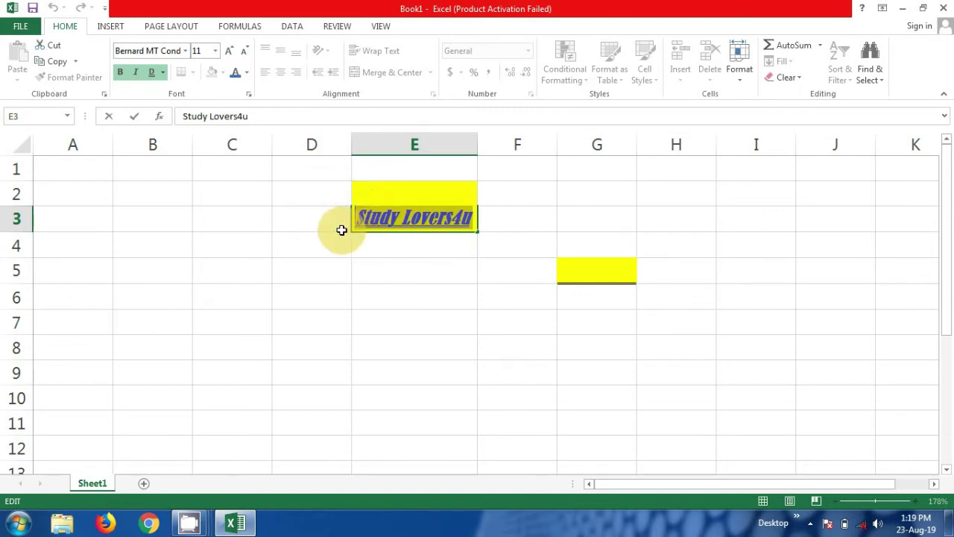
left_click(341, 230)
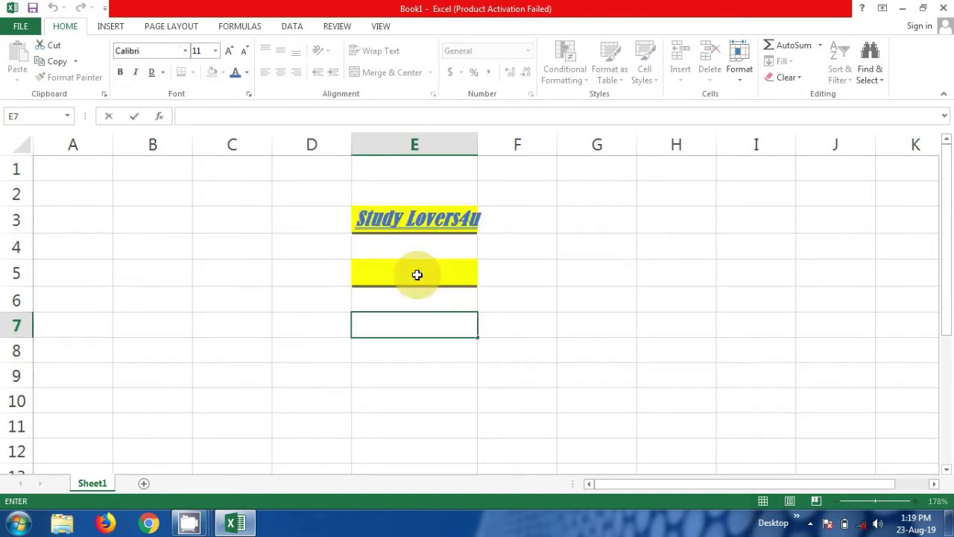
left_click(436, 277)
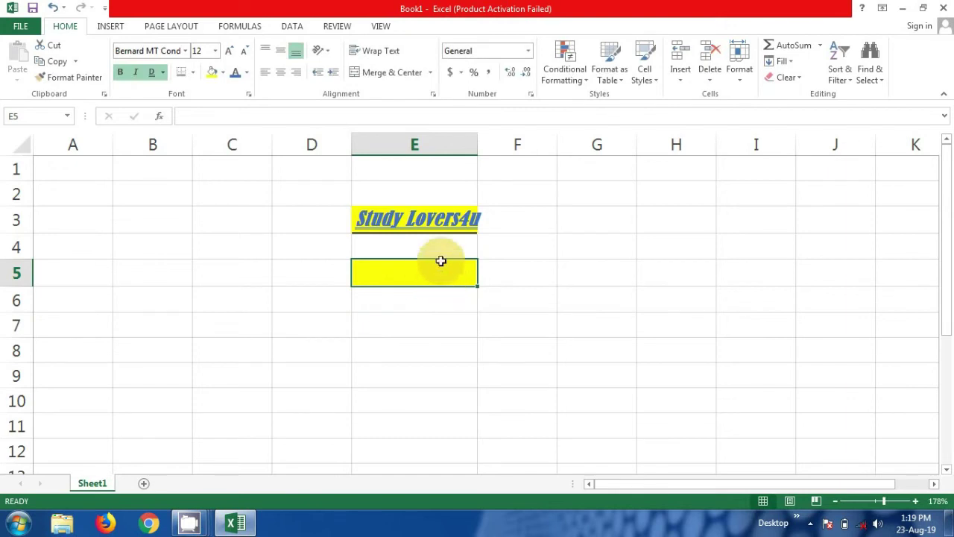
left_click(436, 222)
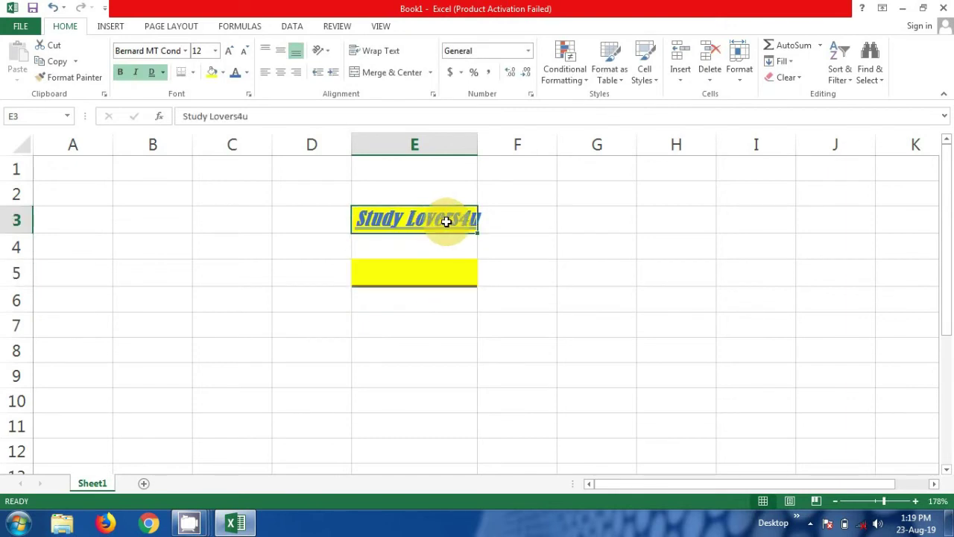
Enter a person's first name as sample text in cell H3
left_click(655, 217)
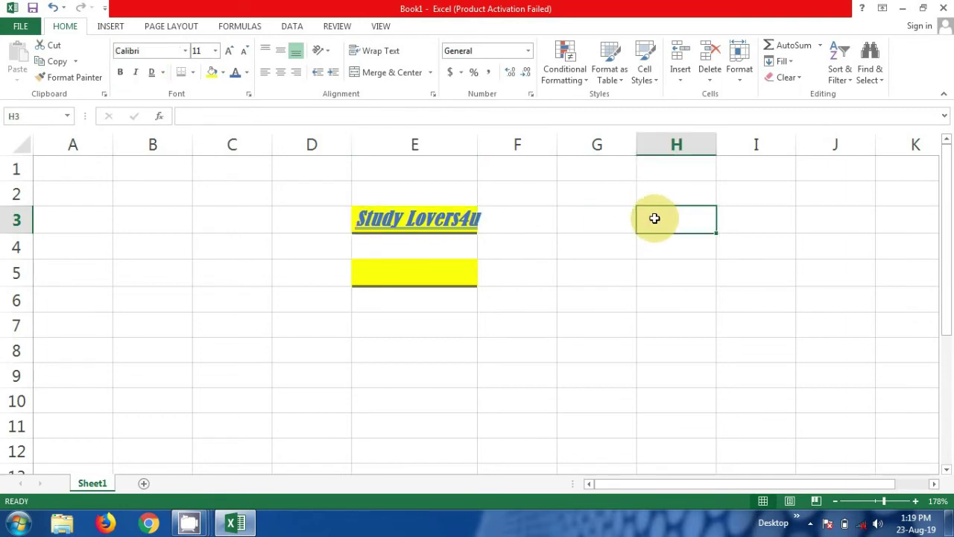
type("khu")
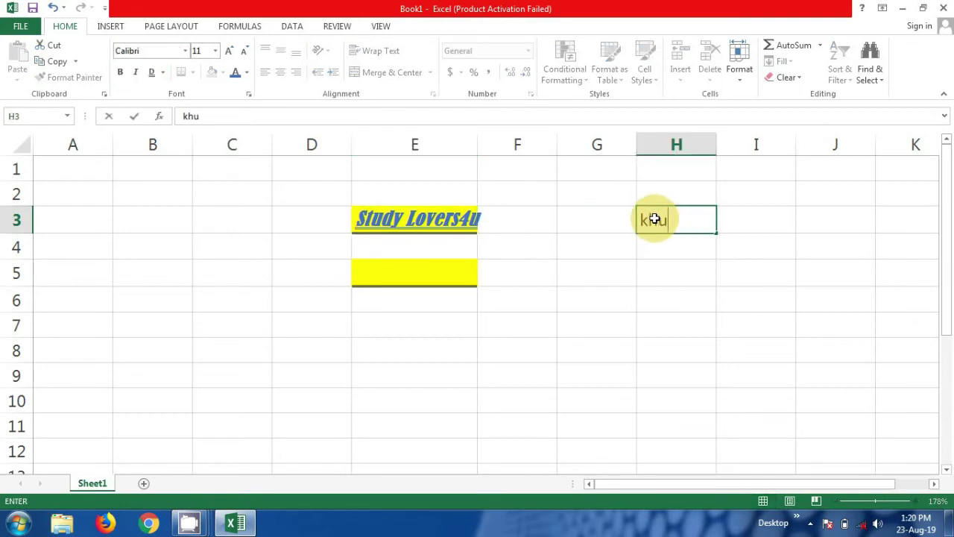
type("baib")
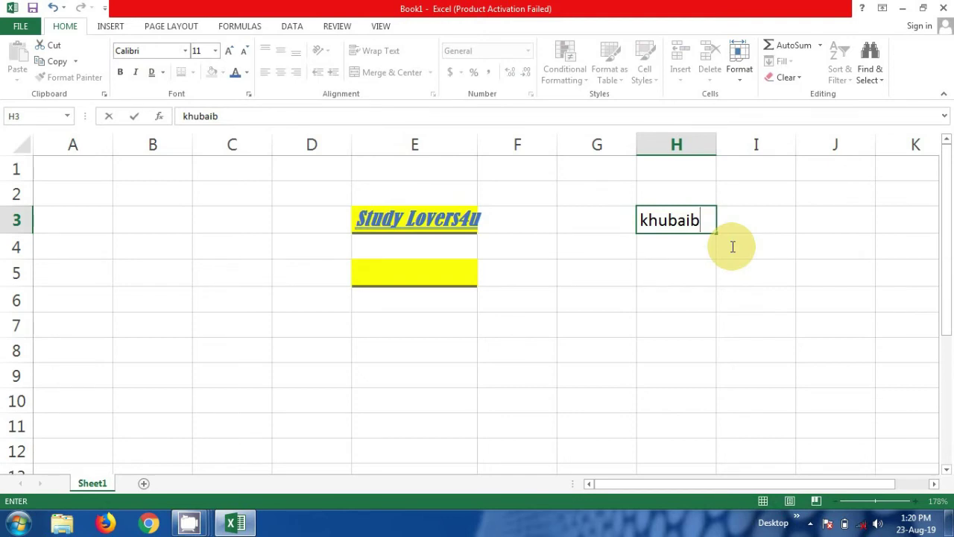
left_click(690, 236)
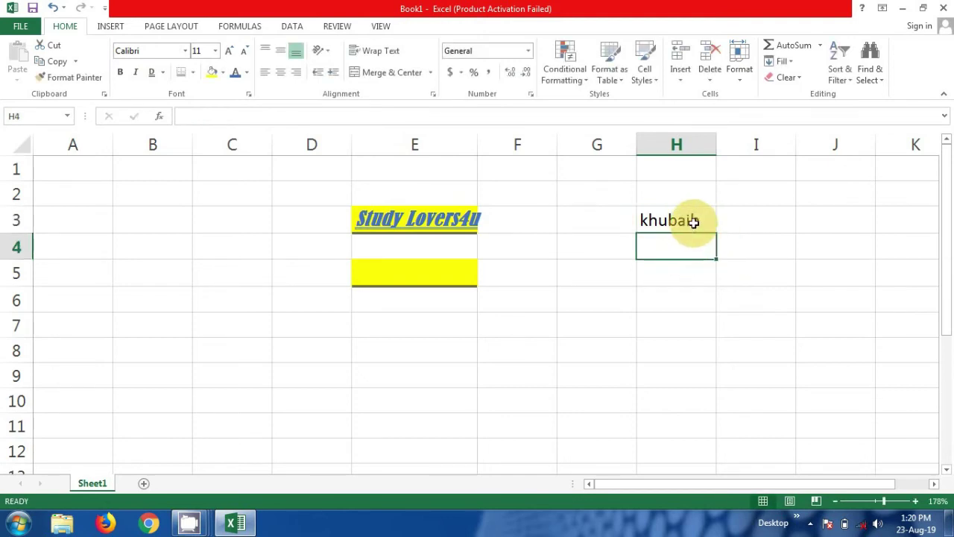
Make the text in cell H3 bold and italic
left_click(693, 221)
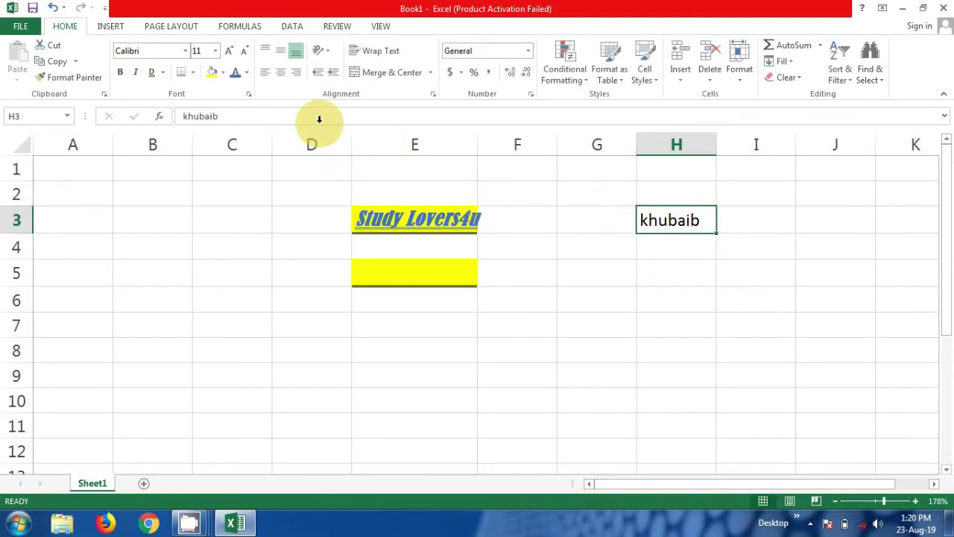
left_click(120, 72)
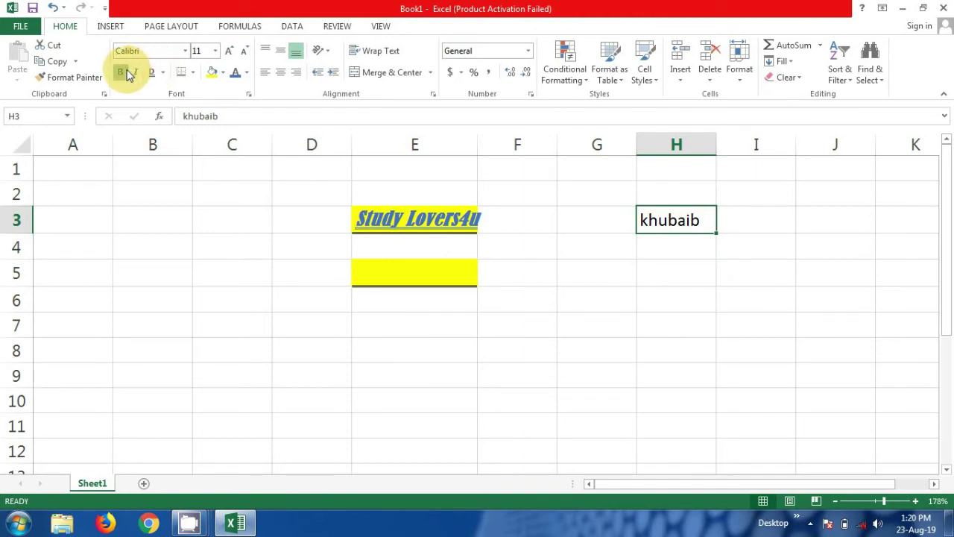
left_click(136, 77)
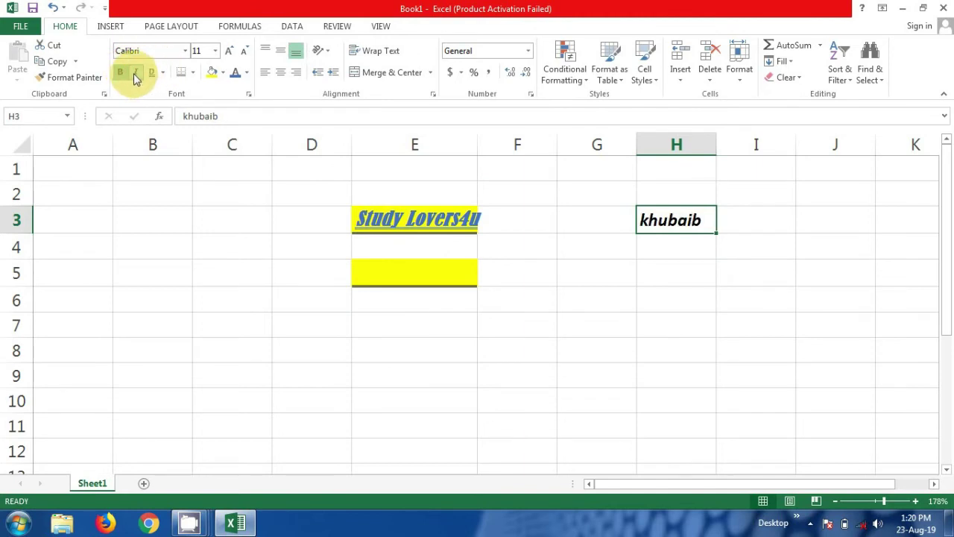
Double-underline the text in cell H3 and copy its formatting to cell G5 with Format Painter
left_click(154, 77)
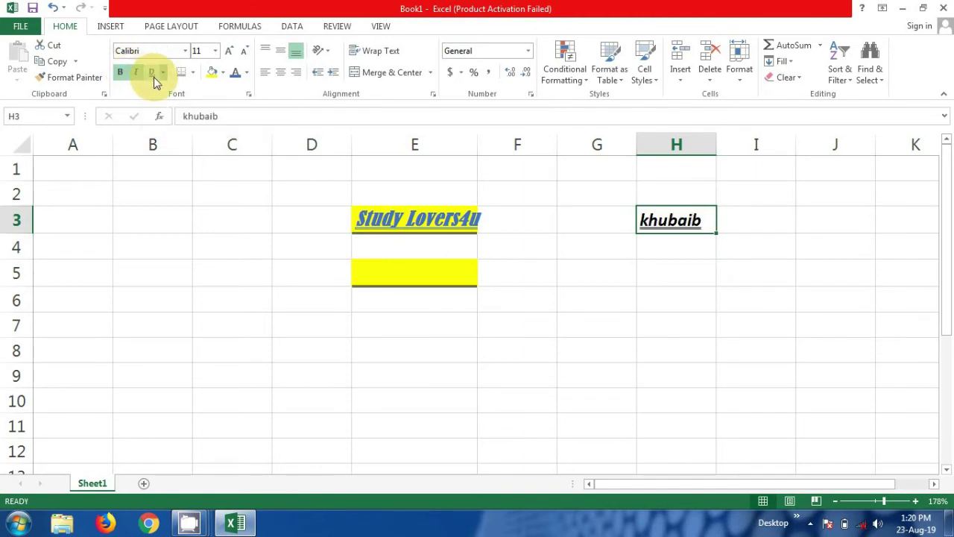
left_click(258, 145)
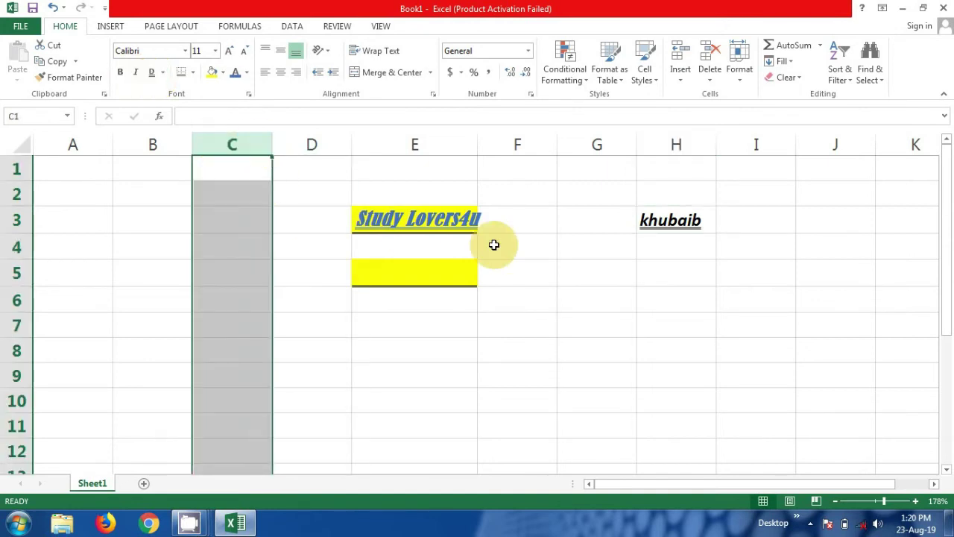
left_click(663, 224)
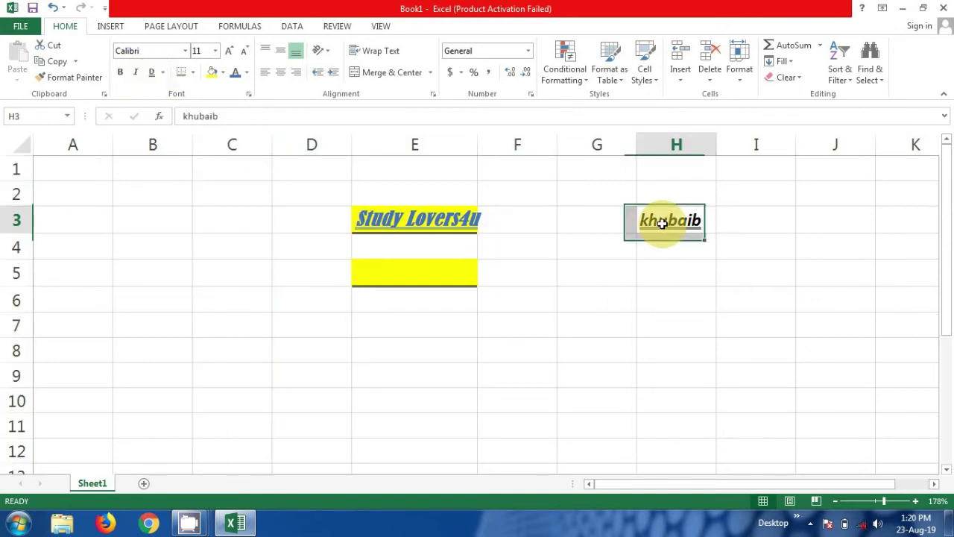
left_click(84, 78)
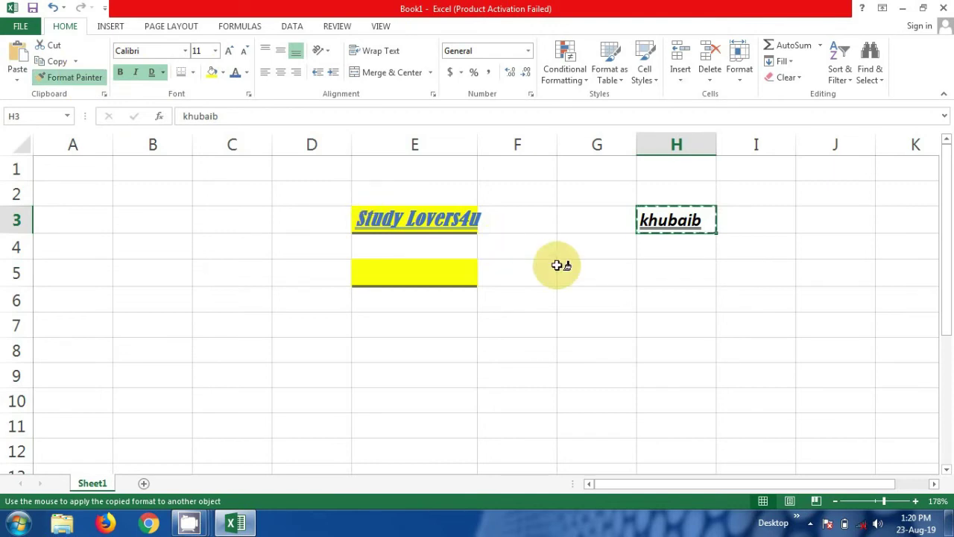
left_click(581, 278)
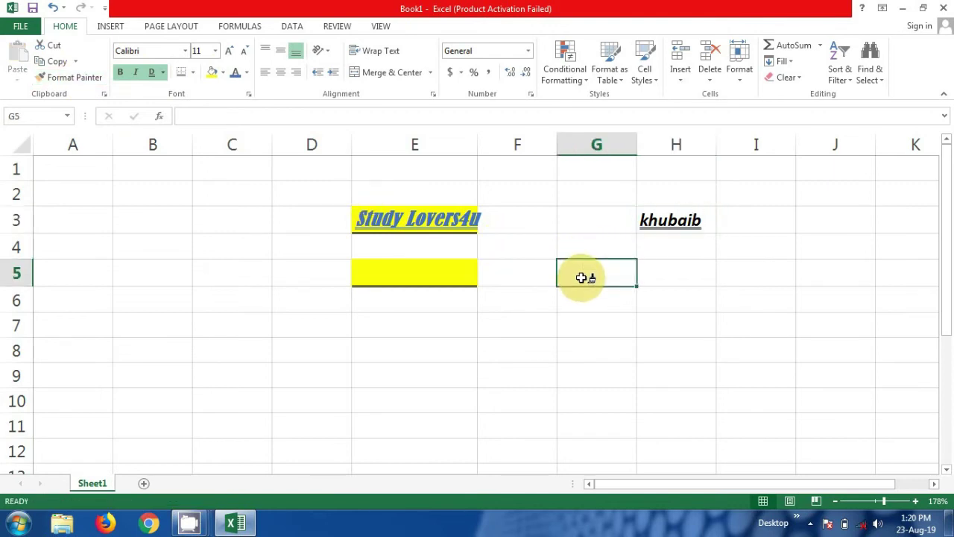
left_click(656, 221)
double_click(656, 222)
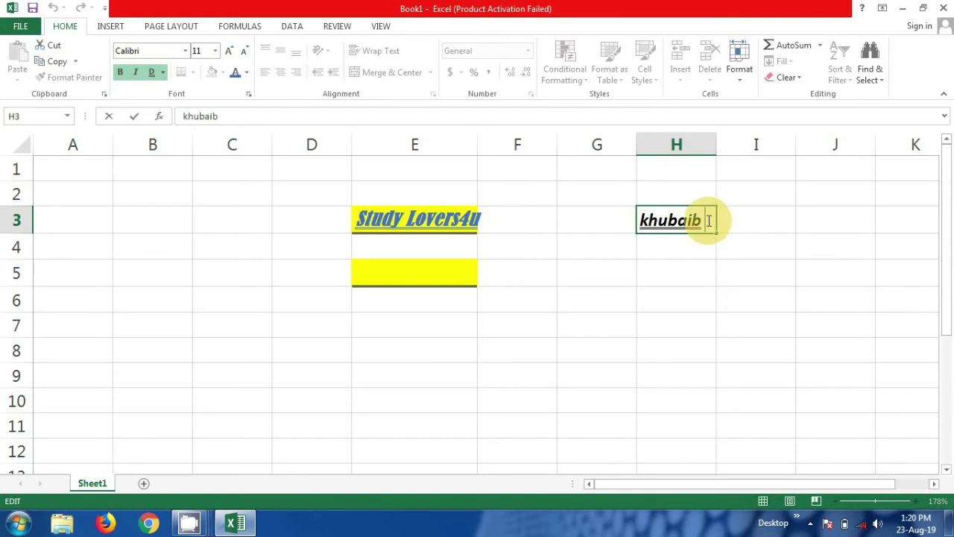
left_click_drag(703, 220, 607, 215)
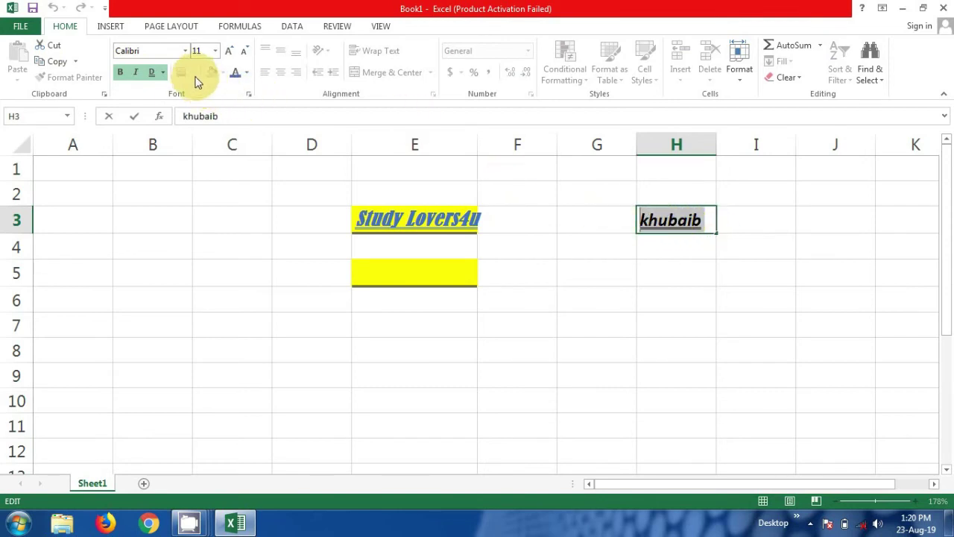
left_click(604, 313)
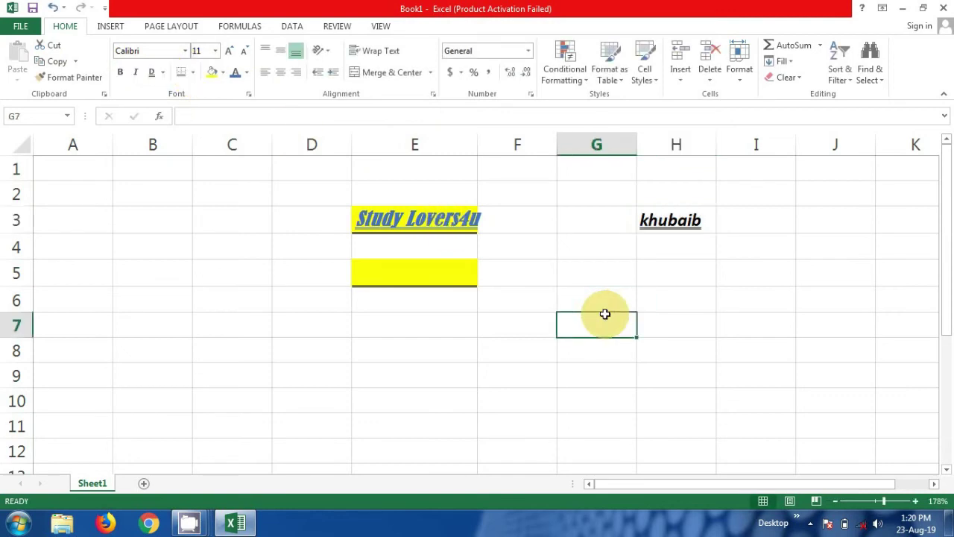
Undo the sample name entry and its formatting in cell H3, along with the formatting copied to G5
key("ctrl+z")
left_click(594, 218)
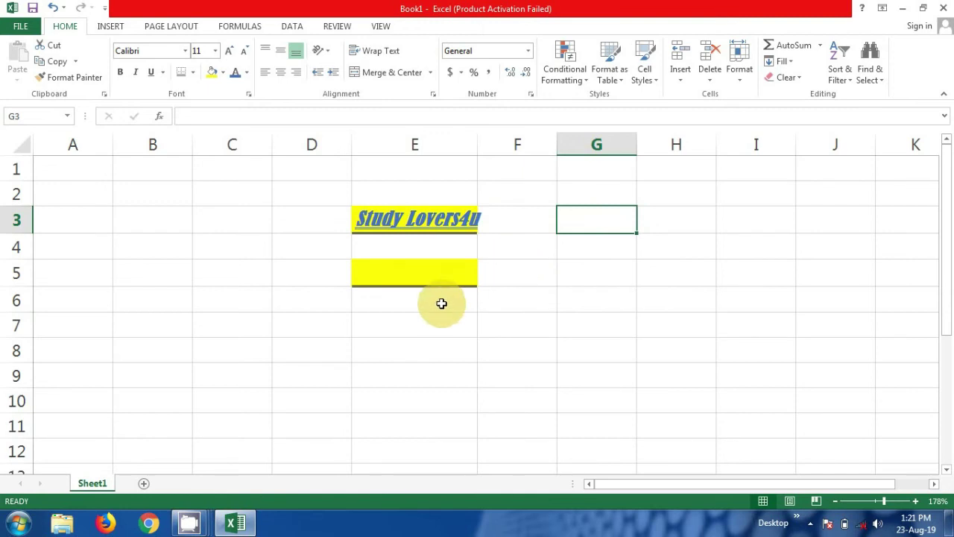
Try out the formatting of cell E5 with the letter "k" and discard the entry
left_click(412, 275)
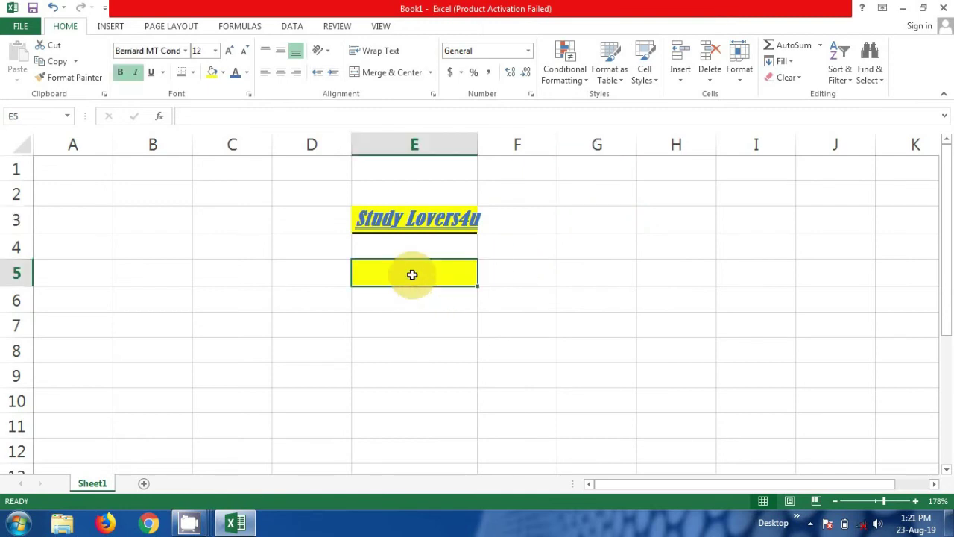
type("k")
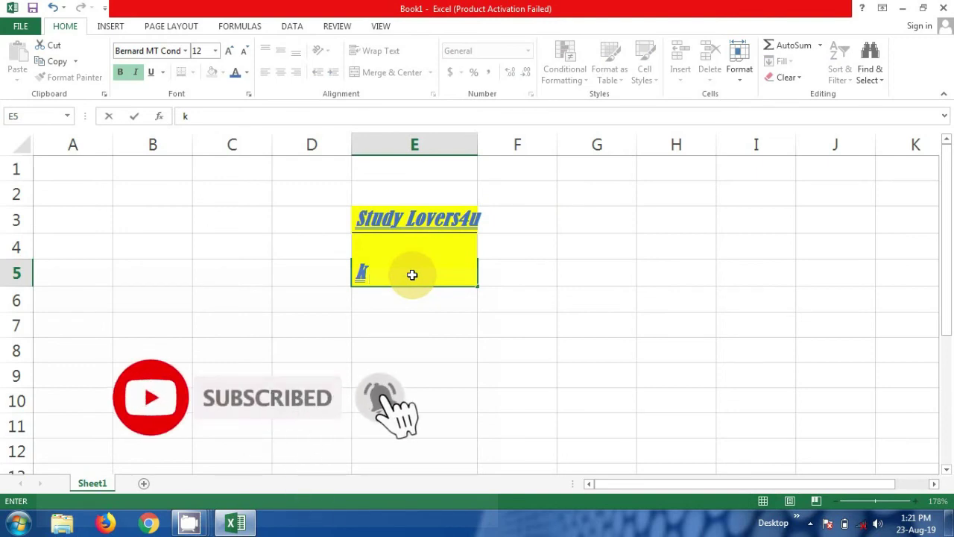
key("Escape")
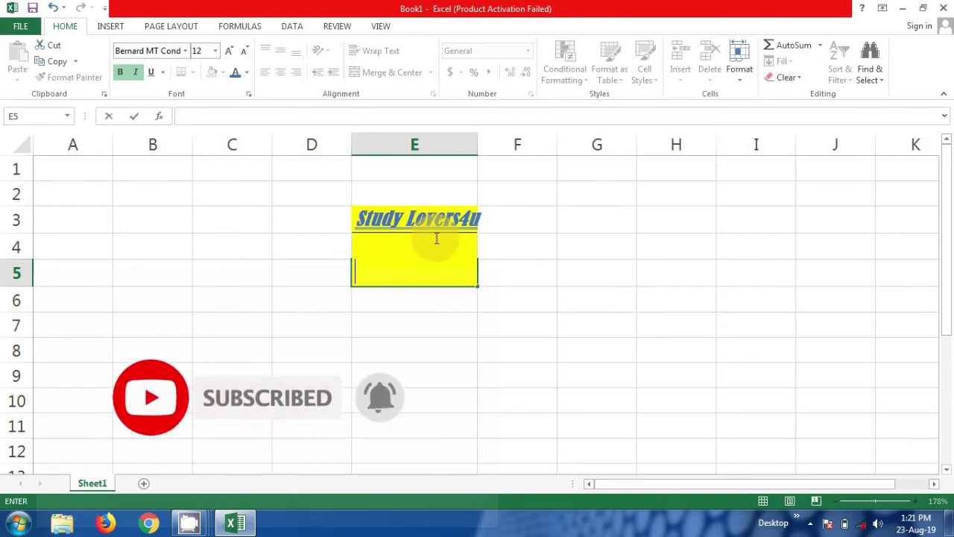
Copy the formatting of cell E3 to cell C8 with Format Painter
left_click(436, 219)
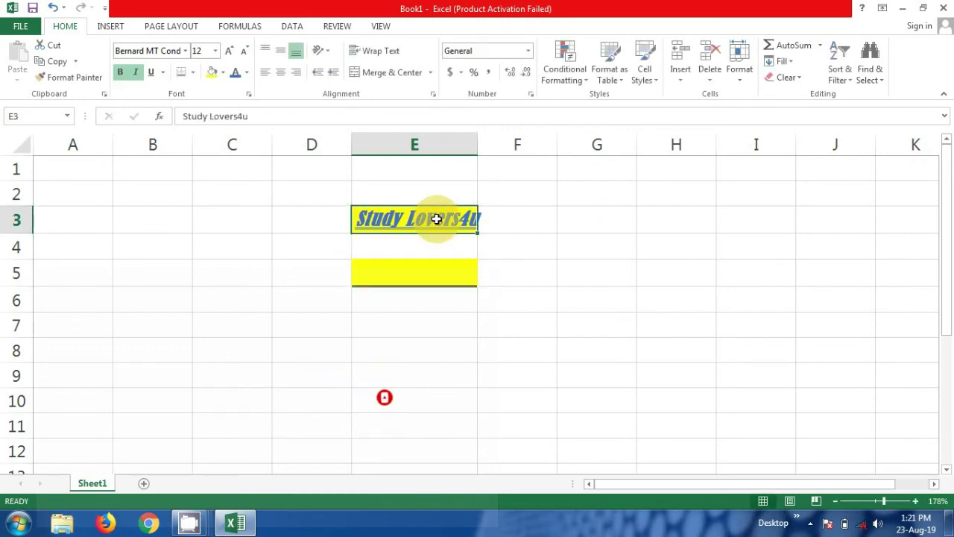
left_click(67, 77)
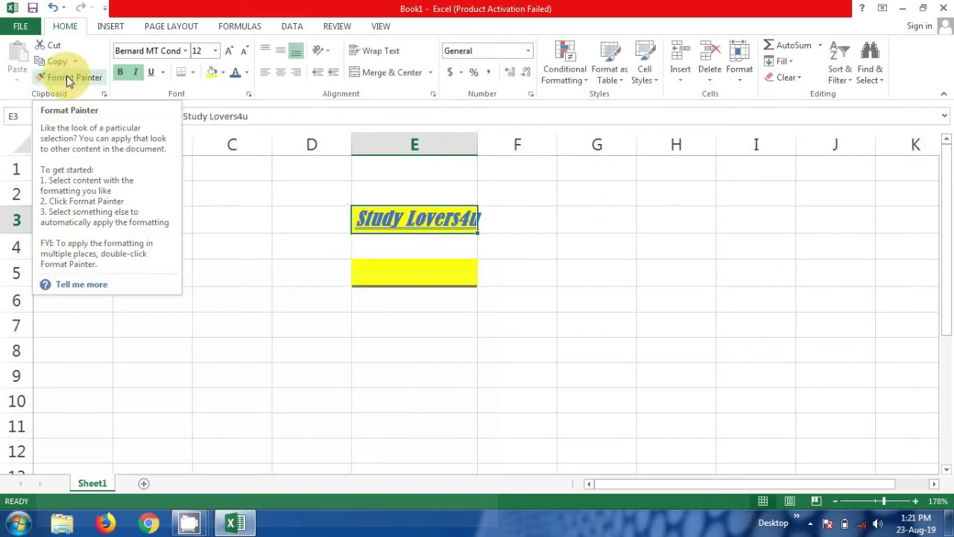
left_click(66, 75)
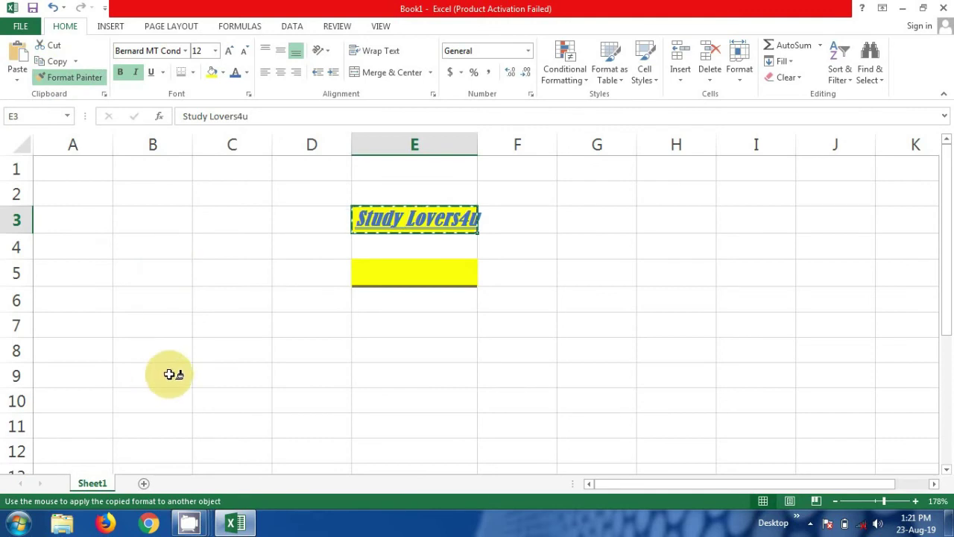
left_click(213, 351)
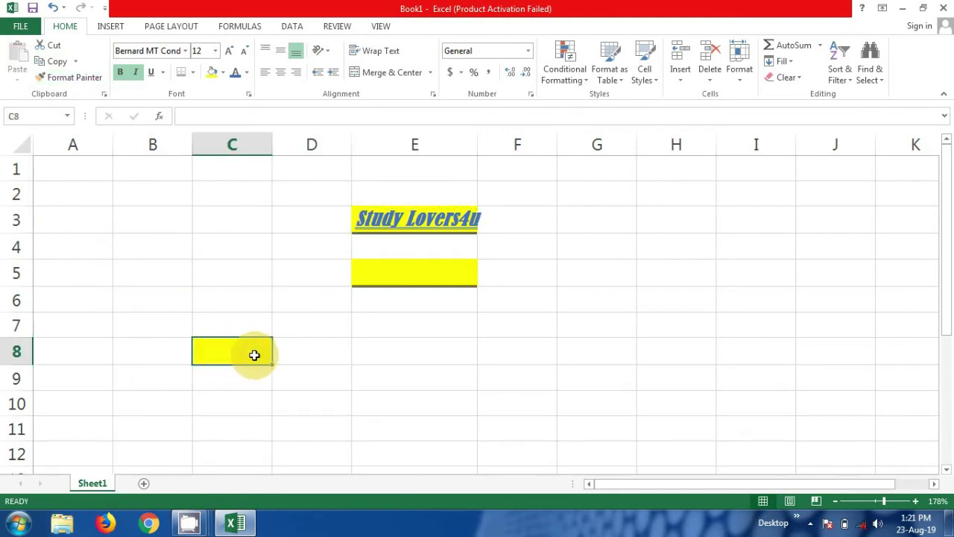
Try out the copied formatting in cell C8 with sample text starting with "study", clear the text and return to cell E3
type("sk")
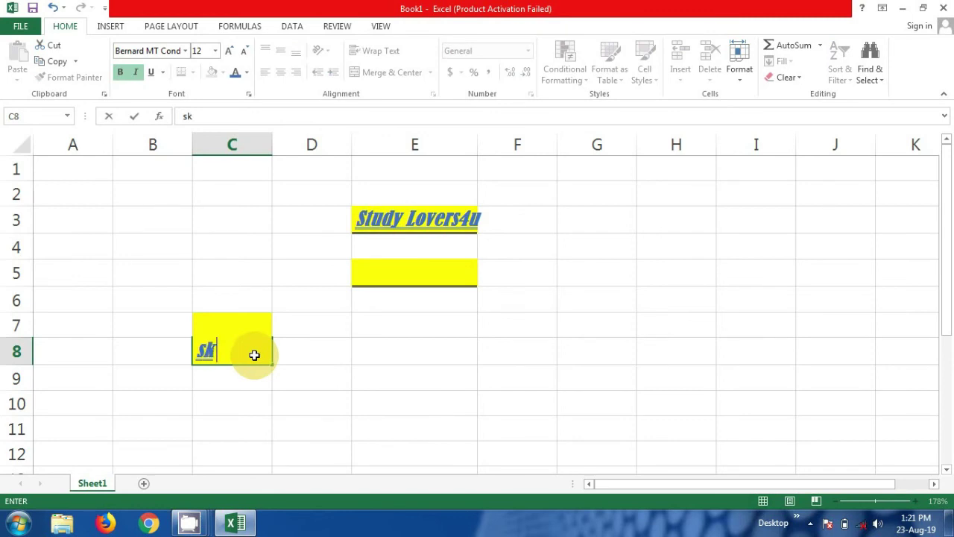
type("h")
key("BackSpace")
key("BackSpace")
type("tudy")
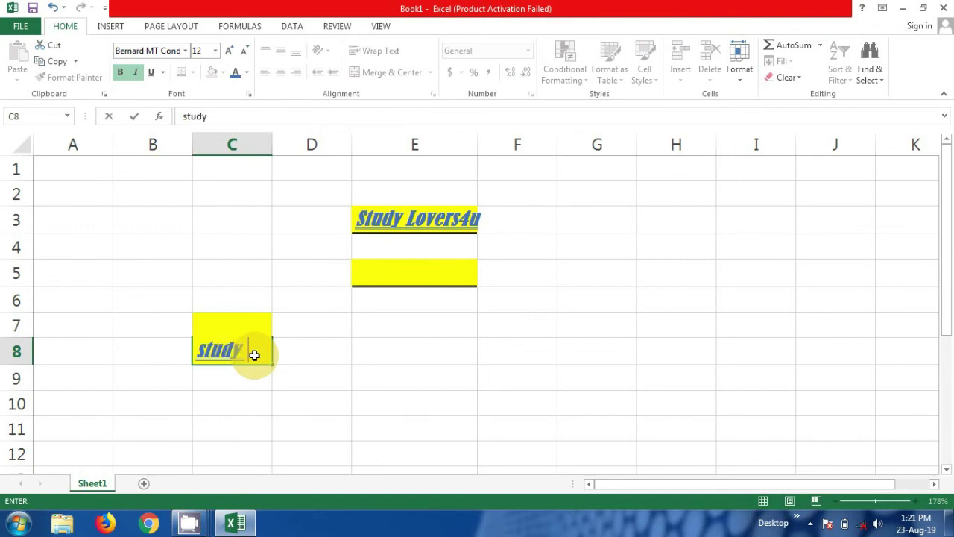
type("Lojss")
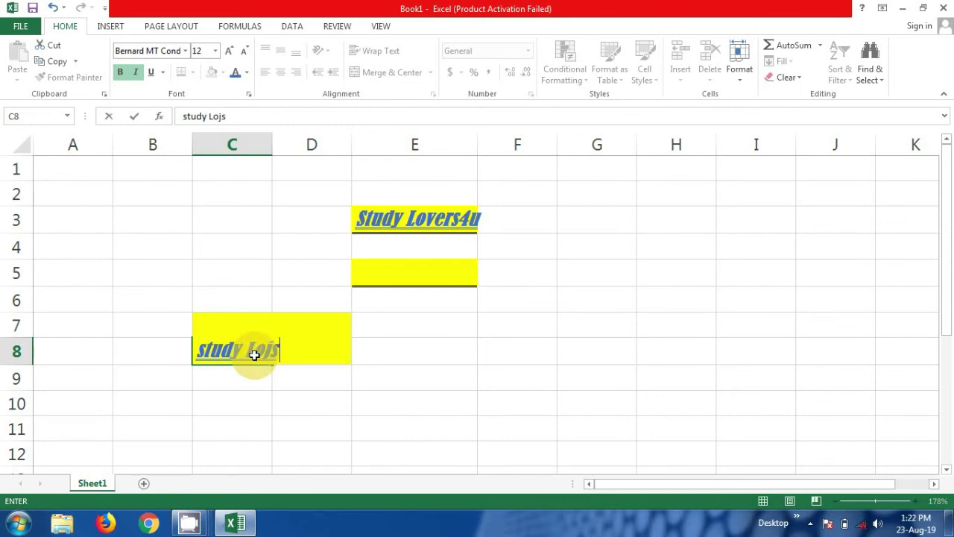
key("BackSpace")
key("BackSpace")
key("BackSpace")
key("BackSpace")
key("BackSpace")
key("BackSpace")
key("BackSpace")
key("BackSpace")
key("BackSpace")
key("BackSpace")
key("BackSpace")
left_click(387, 353)
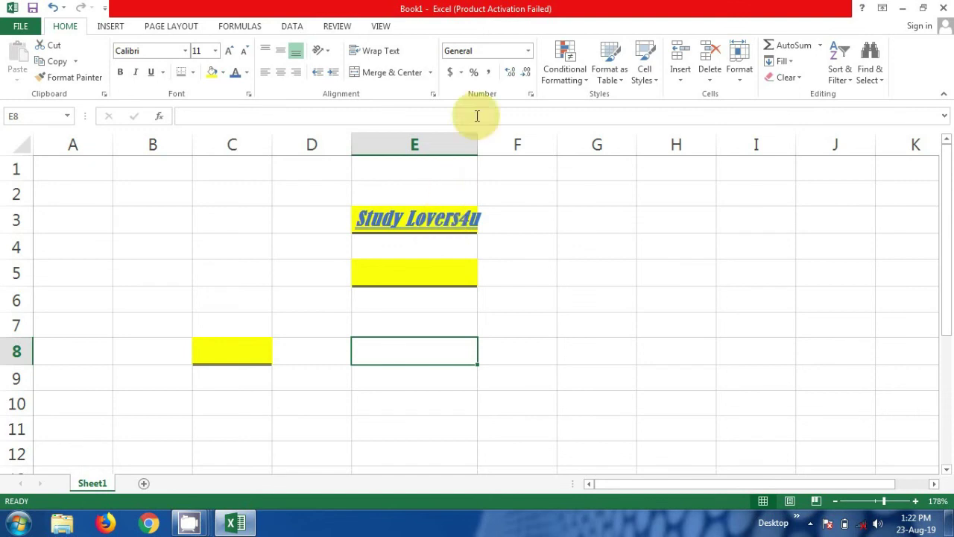
left_click(437, 225)
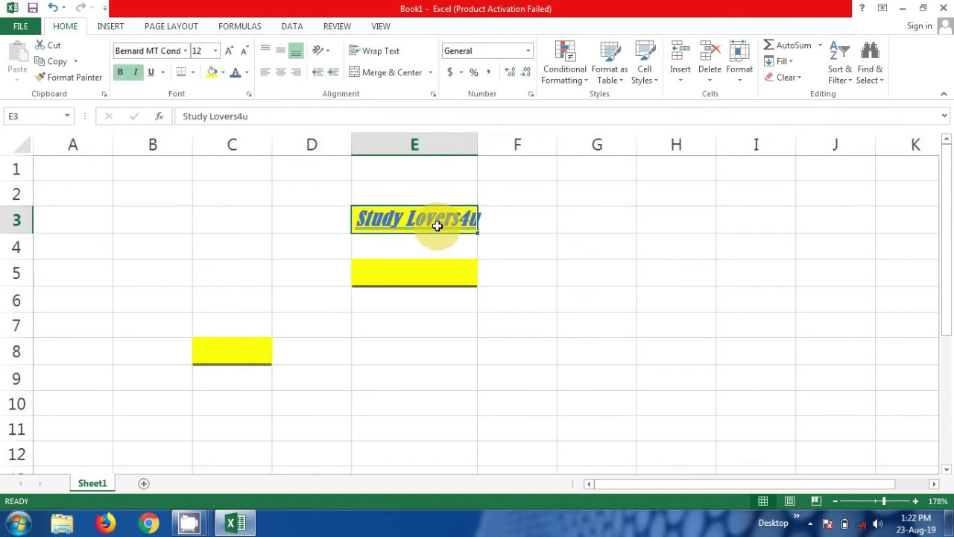